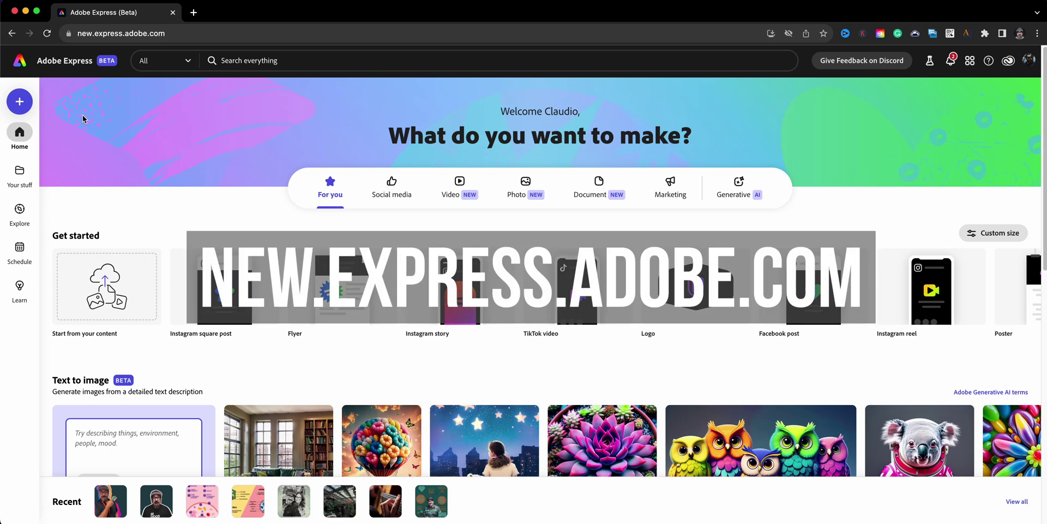
- Create a blank Instagram square post with the template suggestions hidden
click(19, 104)
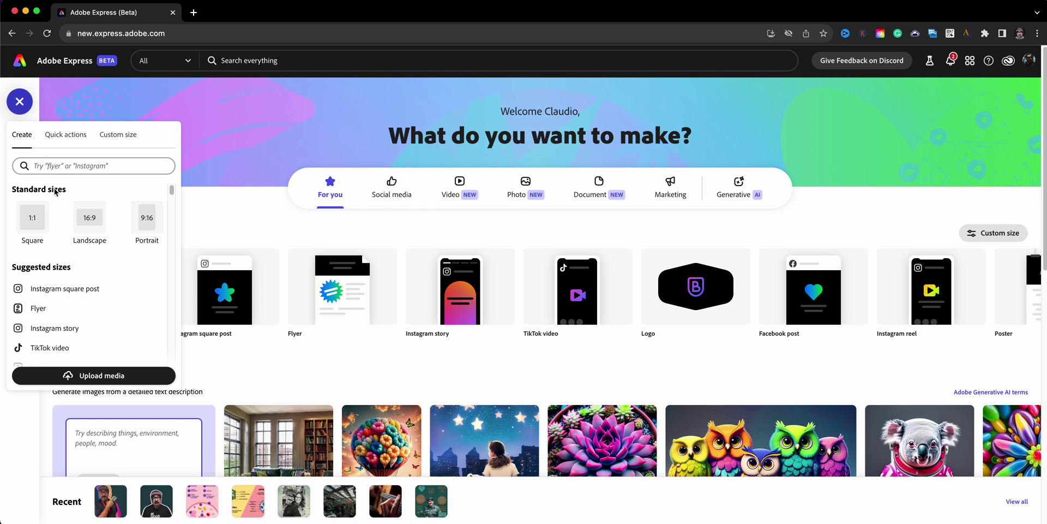
click(36, 225)
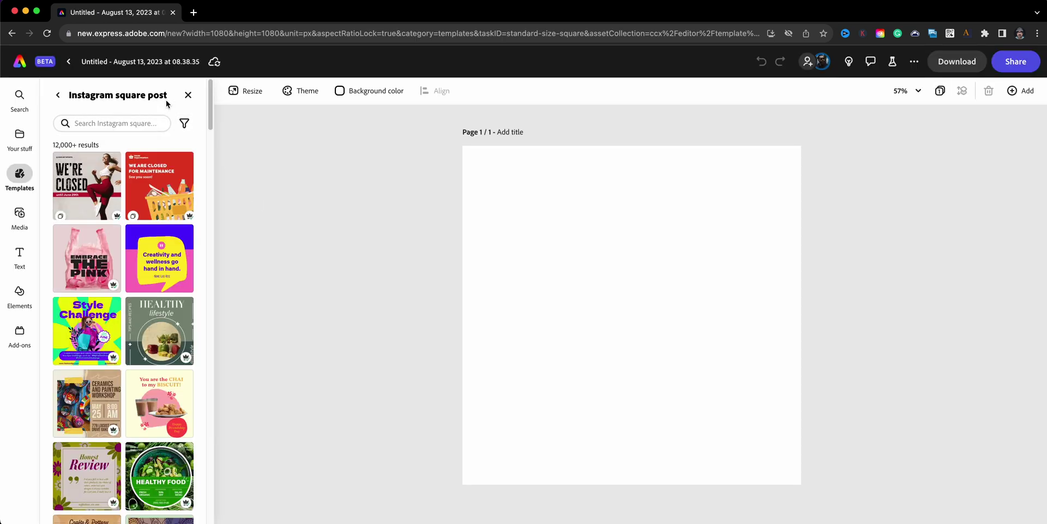
click(188, 95)
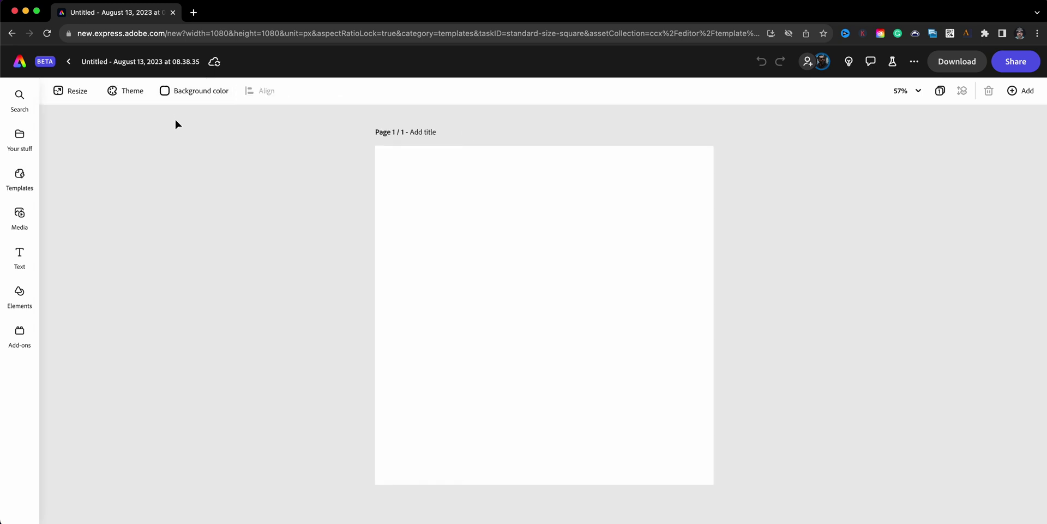
- Give the page the dark teal background swatch, then start uploading a photo from the device
click(201, 92)
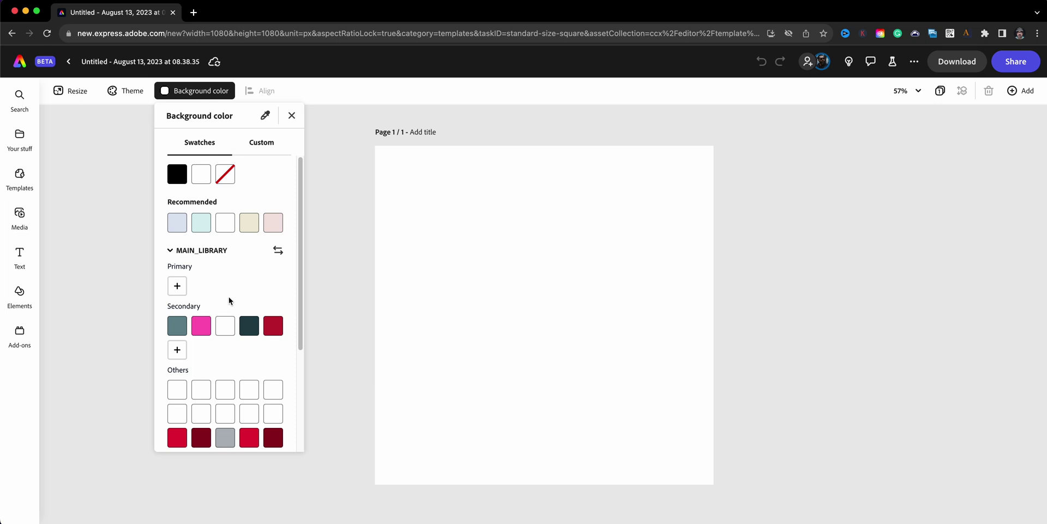
click(247, 326)
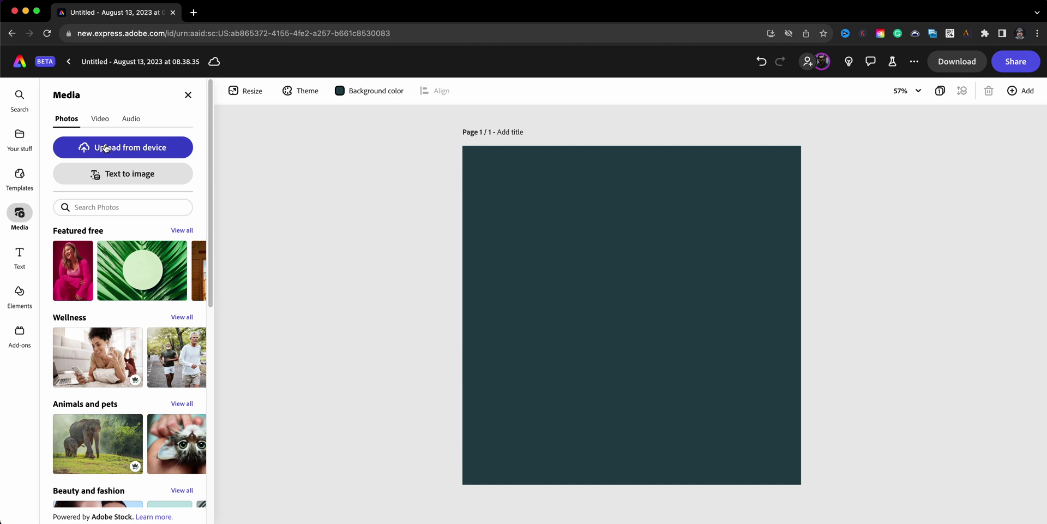
click(105, 147)
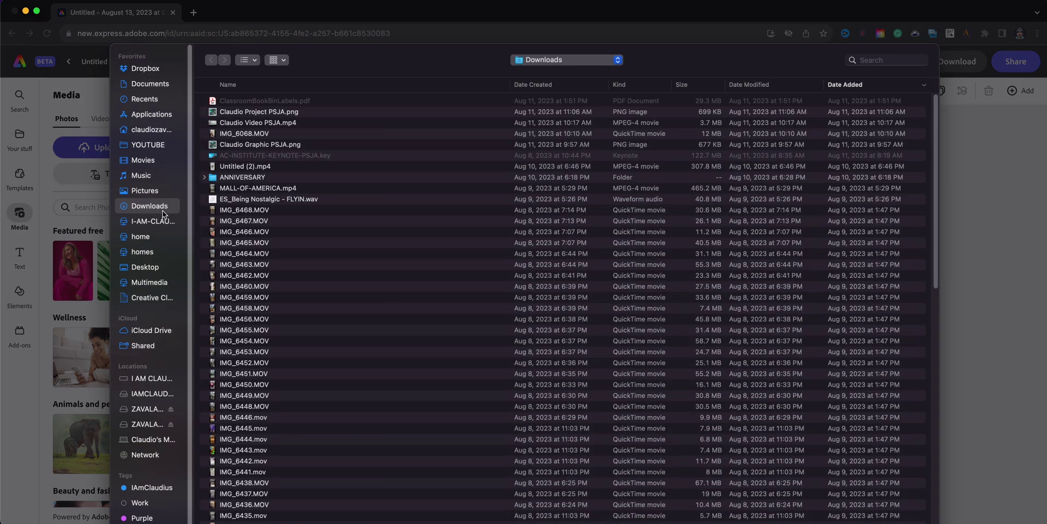
- Open Desktop > FACES in icon view and insert the DSCF3344.jpg portrait
click(161, 267)
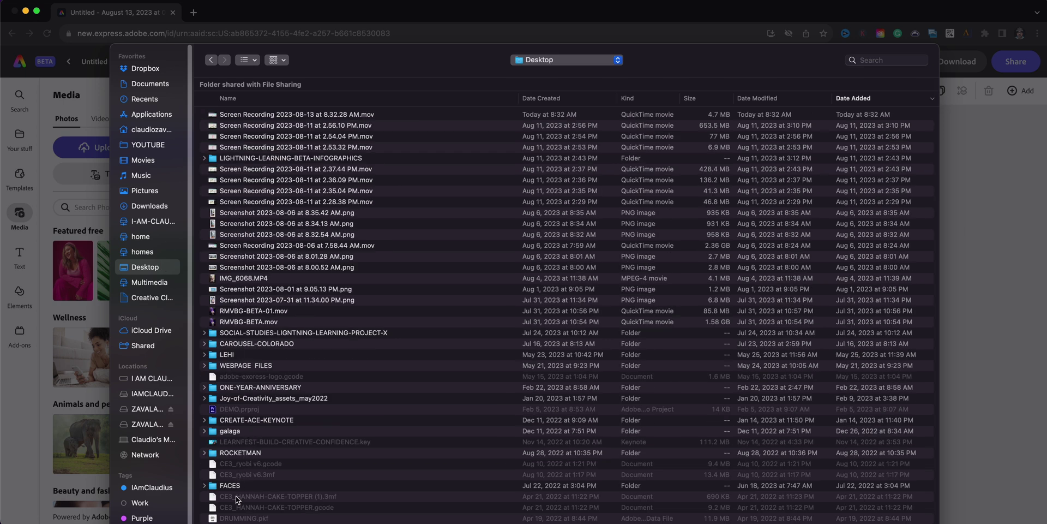
click(238, 487)
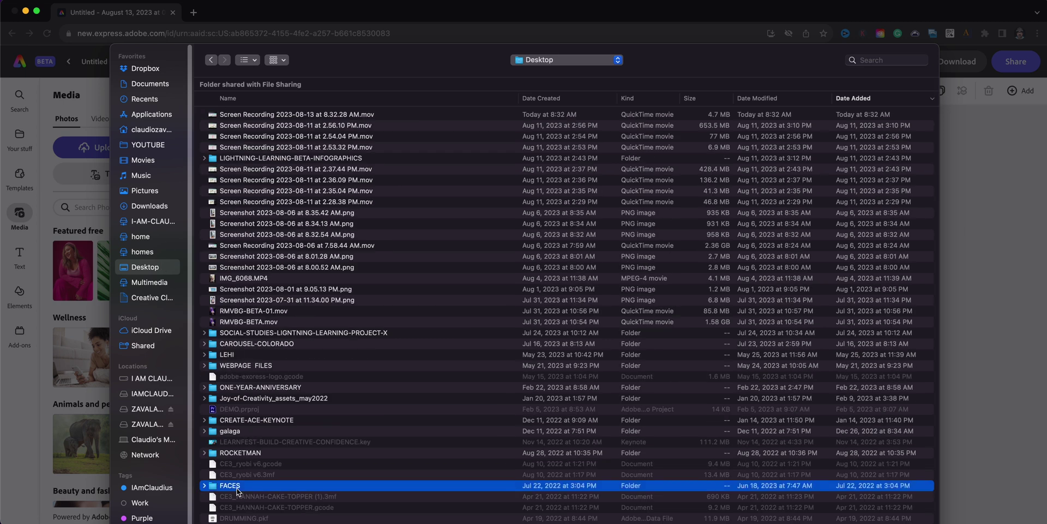
double_click(238, 487)
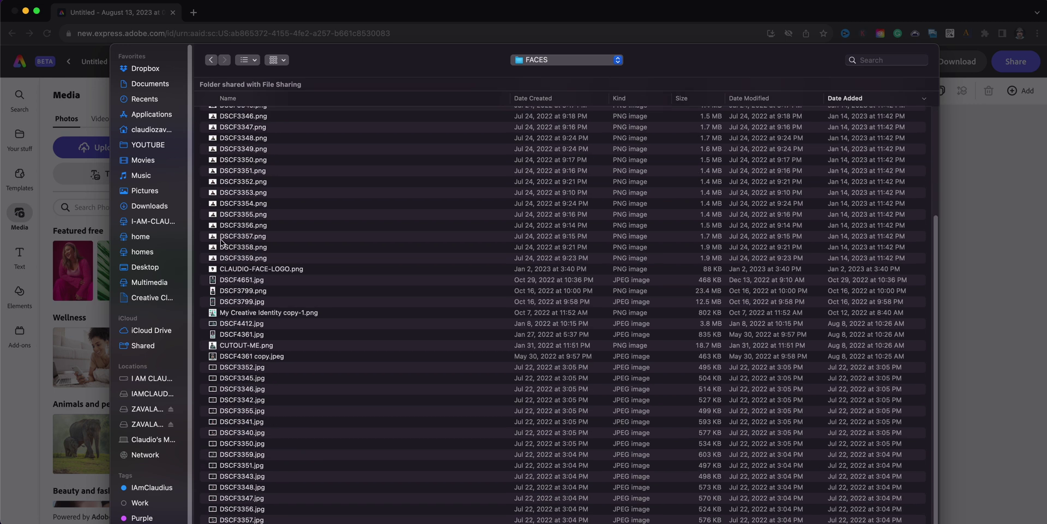
click(247, 60)
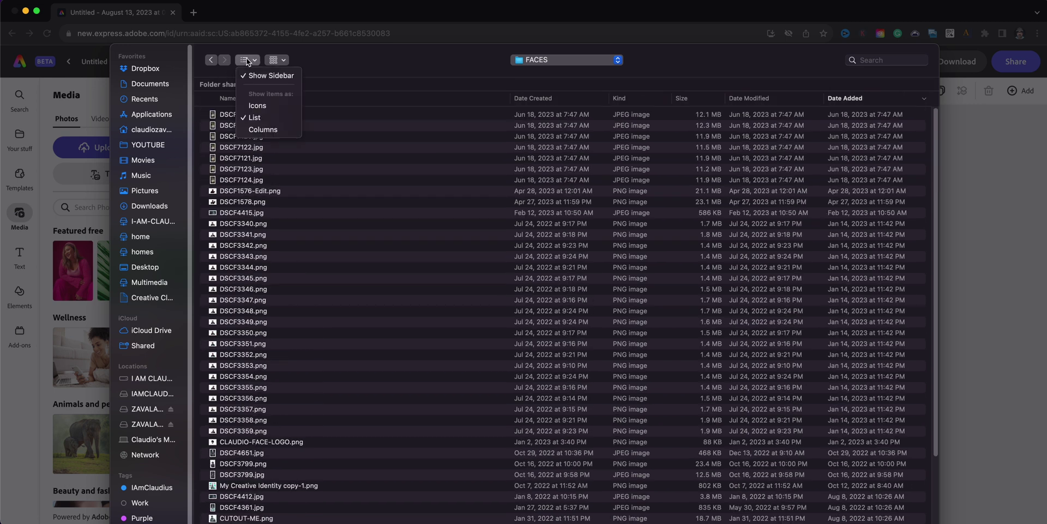
click(258, 105)
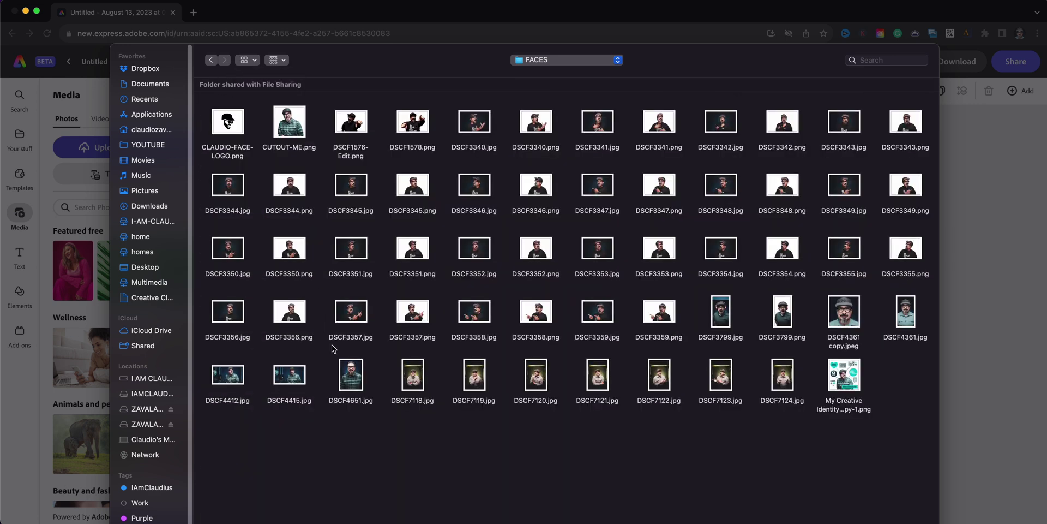
click(237, 189)
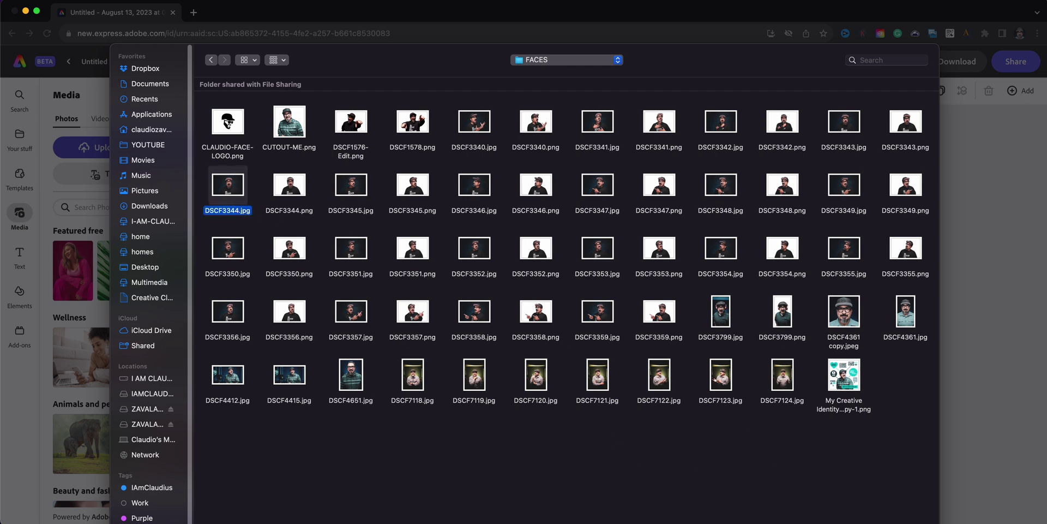
key(Return)
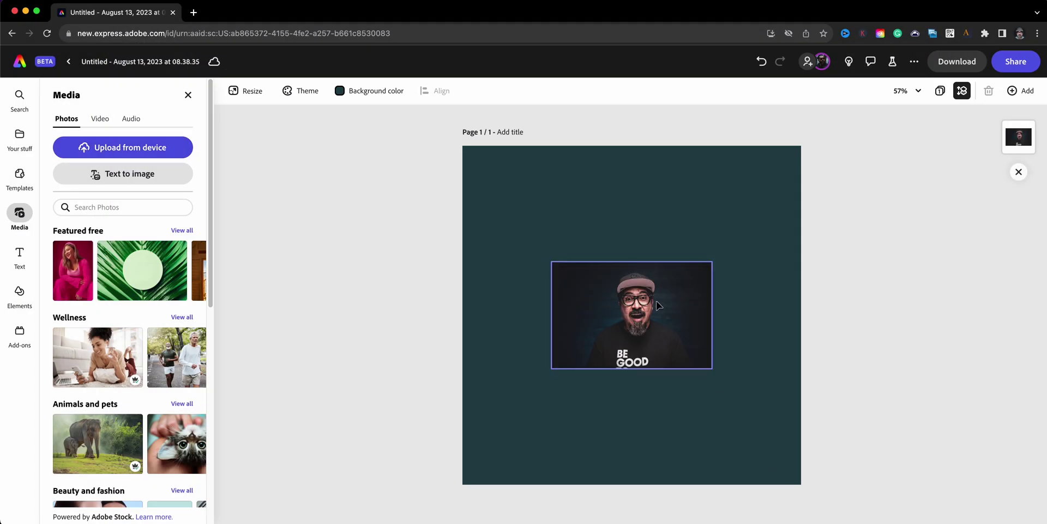
- Scale the portrait out from its corners and shift it until it nearly fills the teal square
click(659, 305)
drag(553, 261, 396, 157)
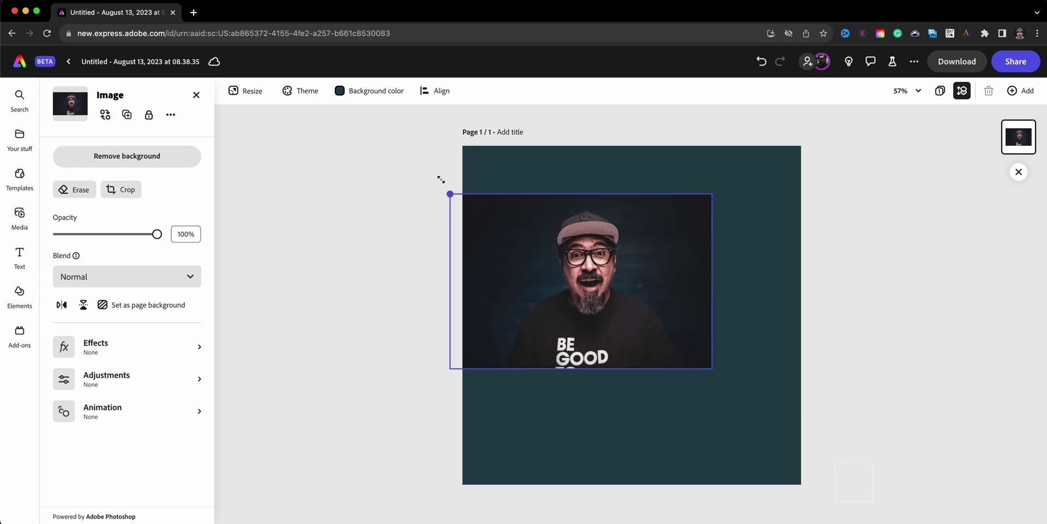
drag(712, 368, 822, 470)
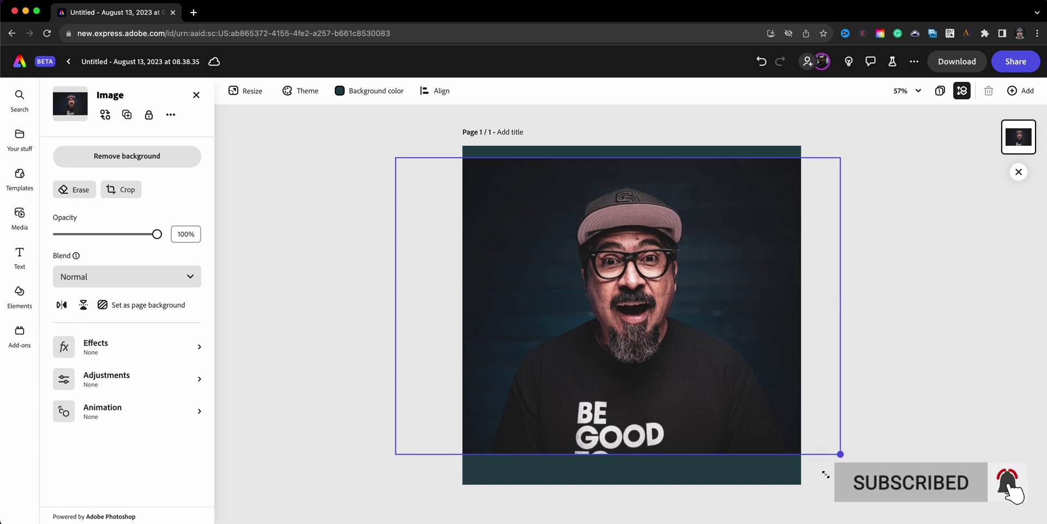
drag(691, 423, 687, 437)
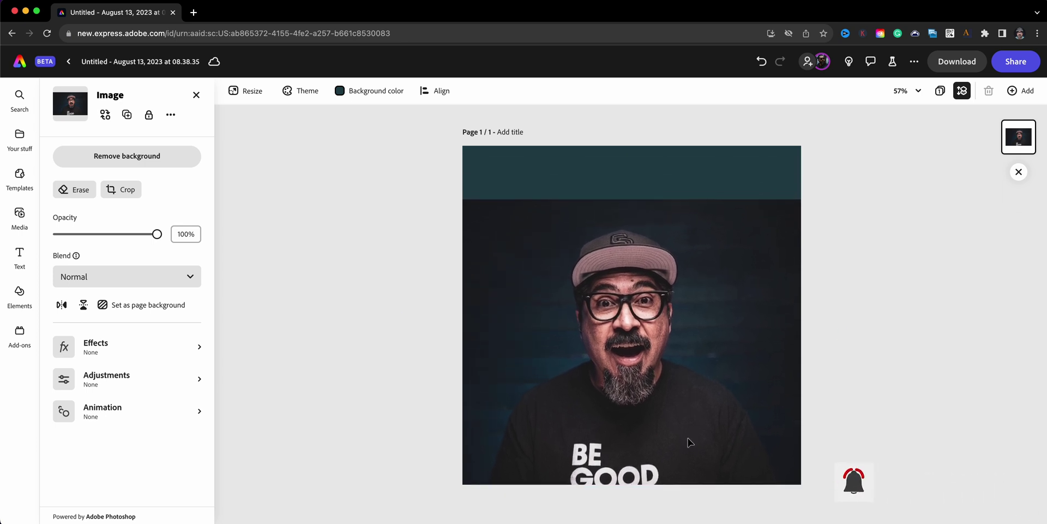
drag(391, 199, 326, 155)
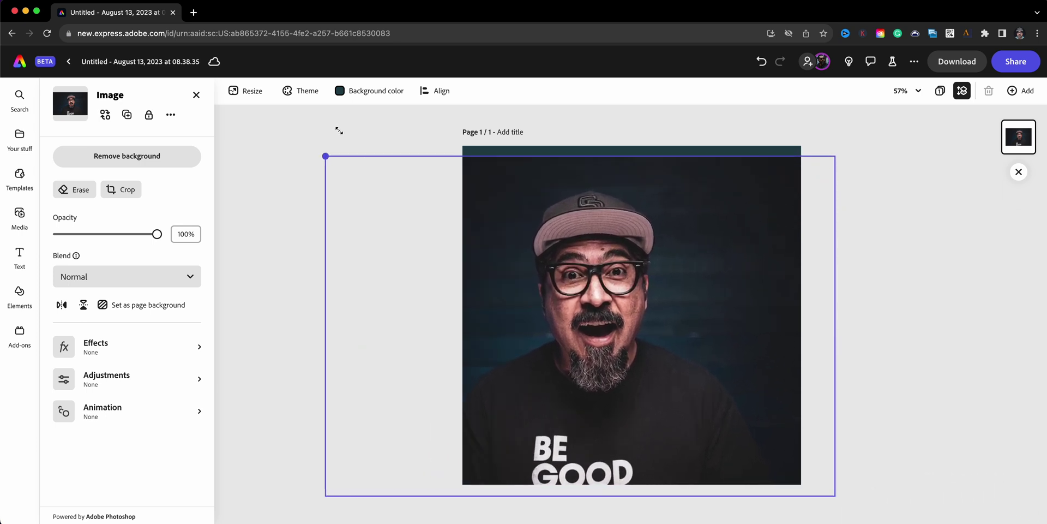
drag(589, 239, 613, 228)
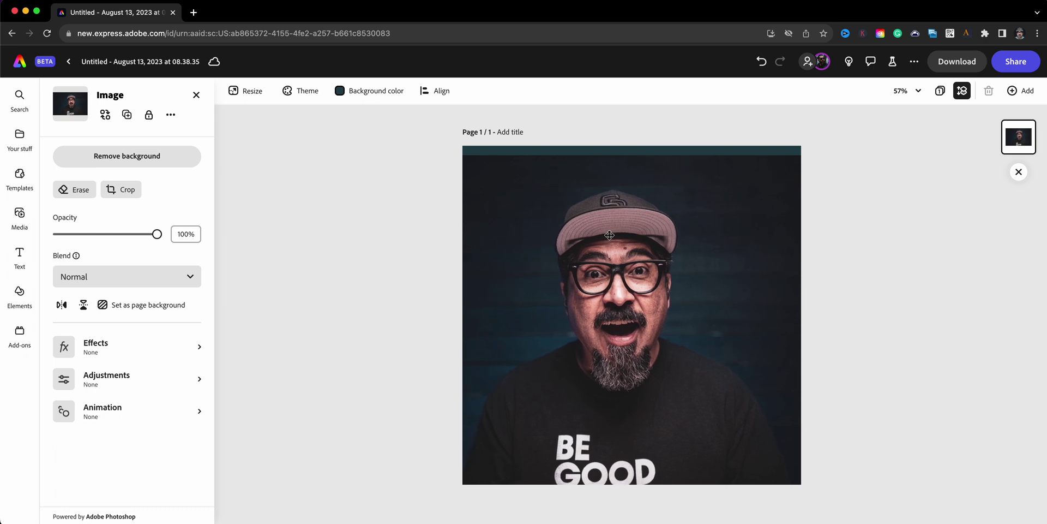
drag(613, 227, 613, 228)
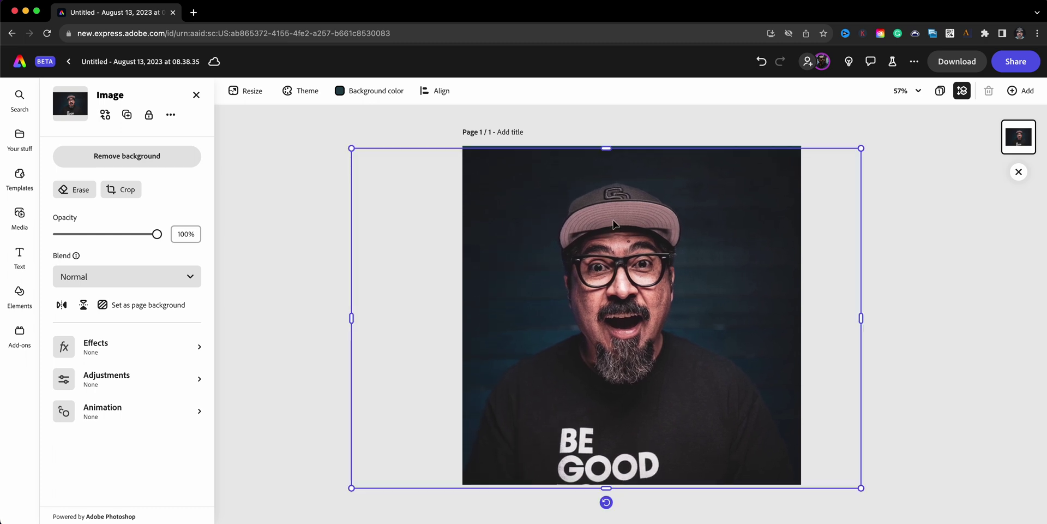
- Remove the portrait's background, stretch the cut-out to full page width, and duplicate it
click(160, 157)
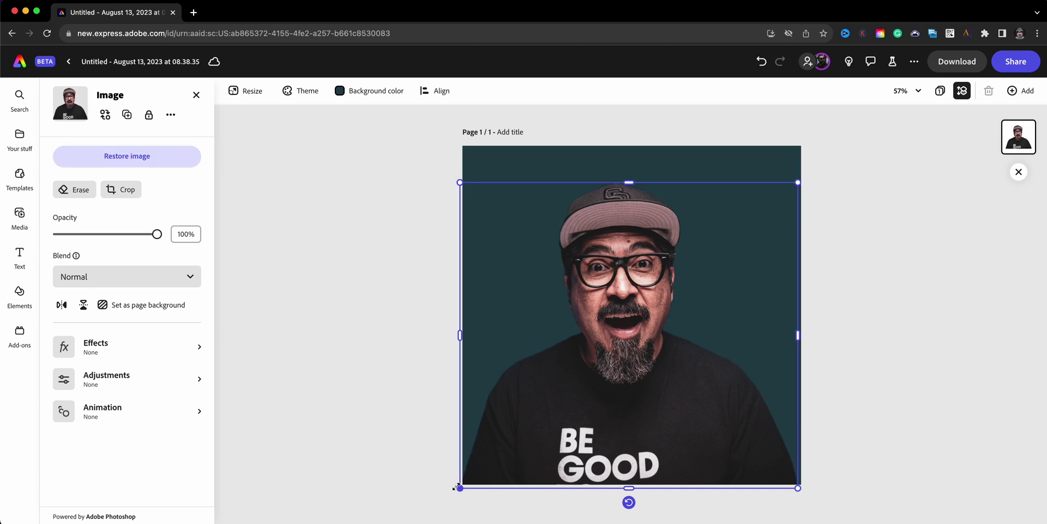
drag(459, 488, 462, 484)
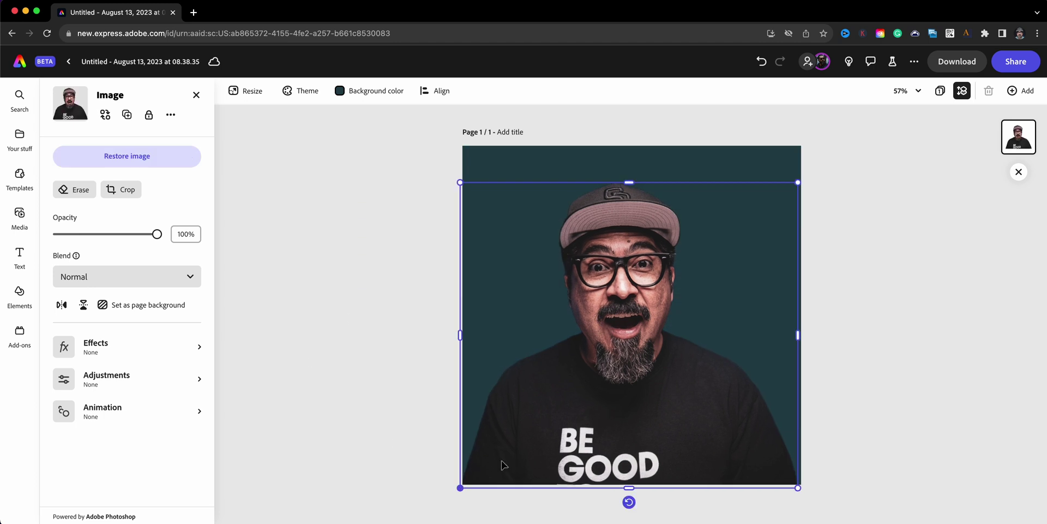
drag(572, 431, 574, 426)
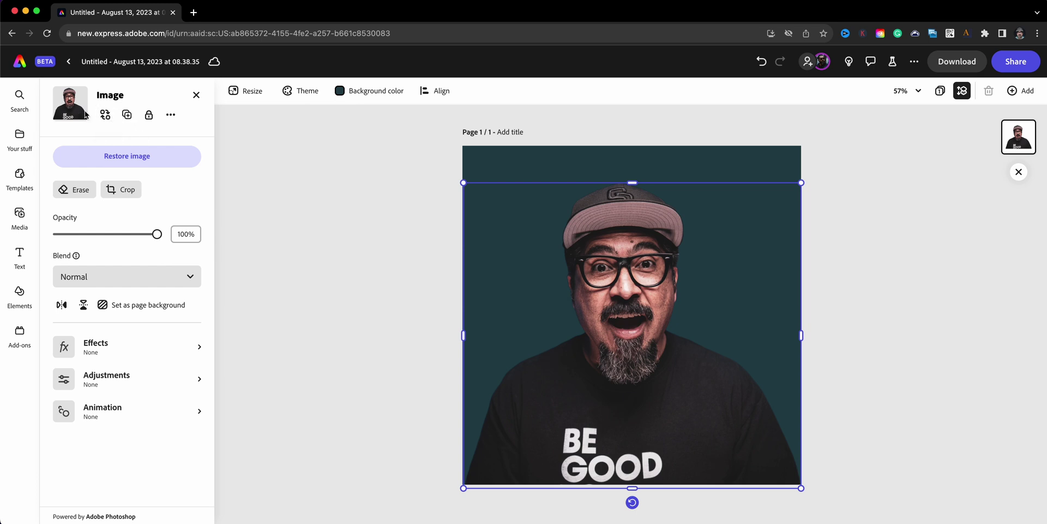
click(127, 116)
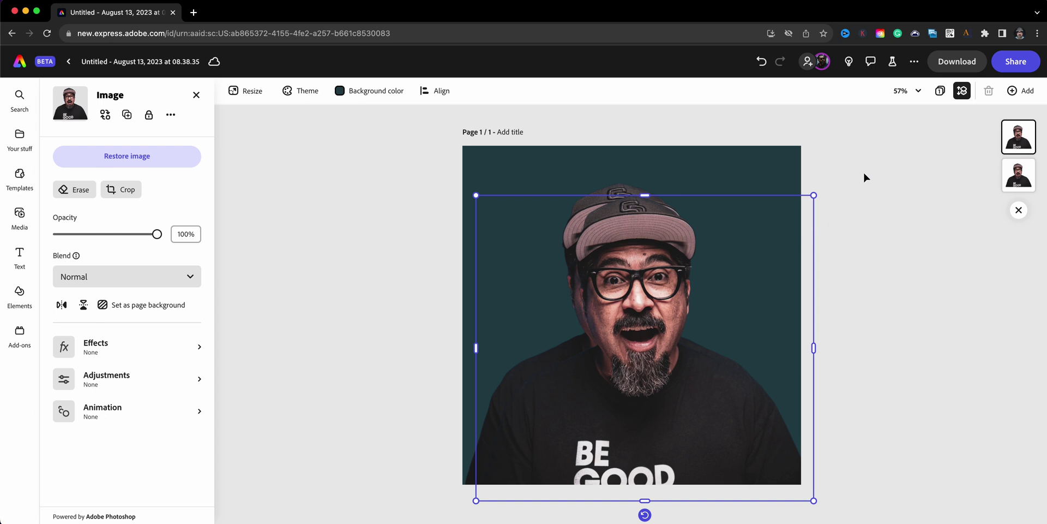
- Marquee-select both portrait copies, align them to the page center, then reselect the portrait
drag(865, 171, 693, 294)
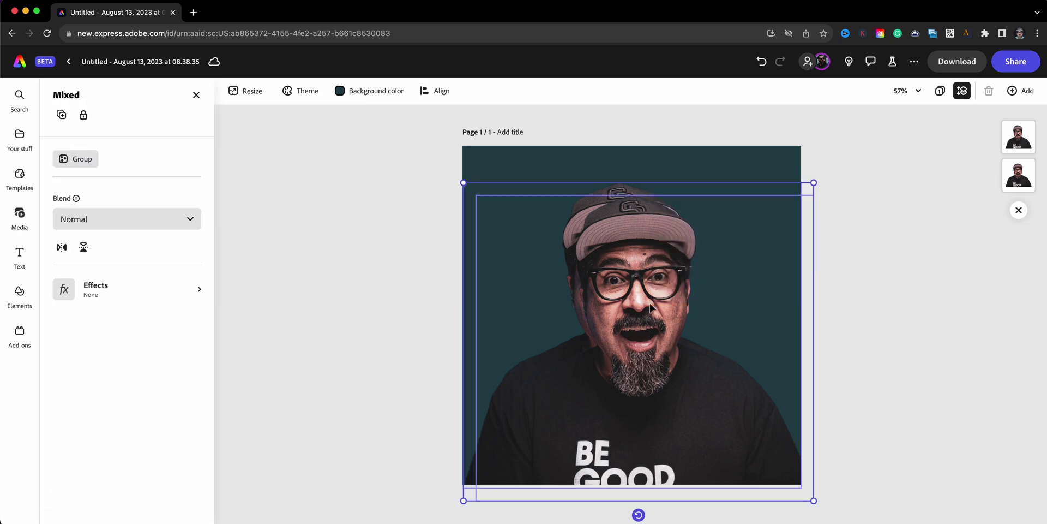
click(448, 93)
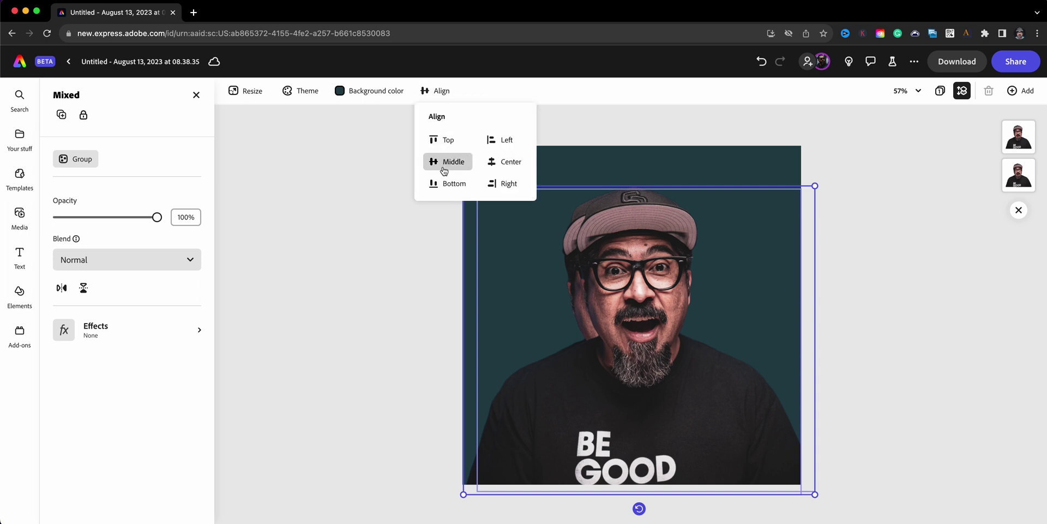
click(500, 170)
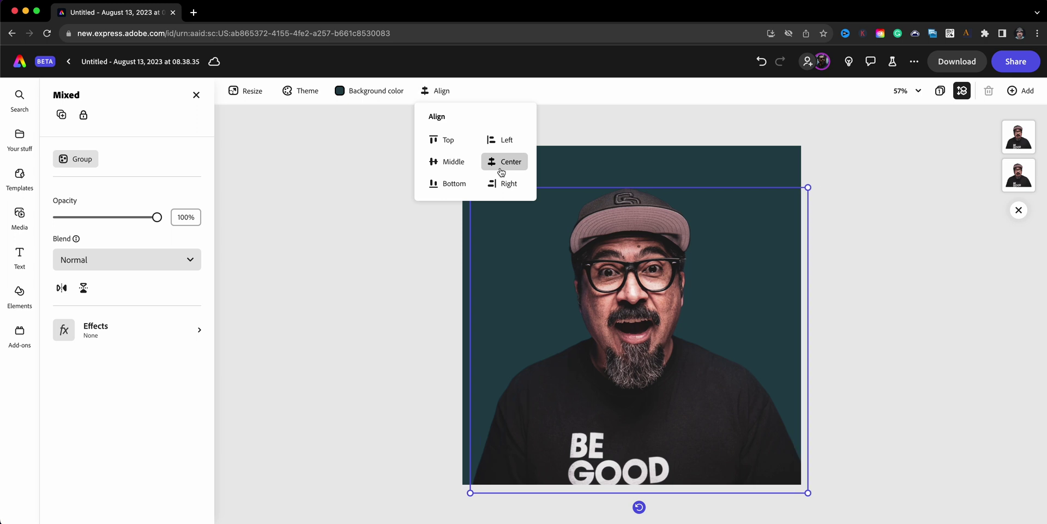
click(424, 257)
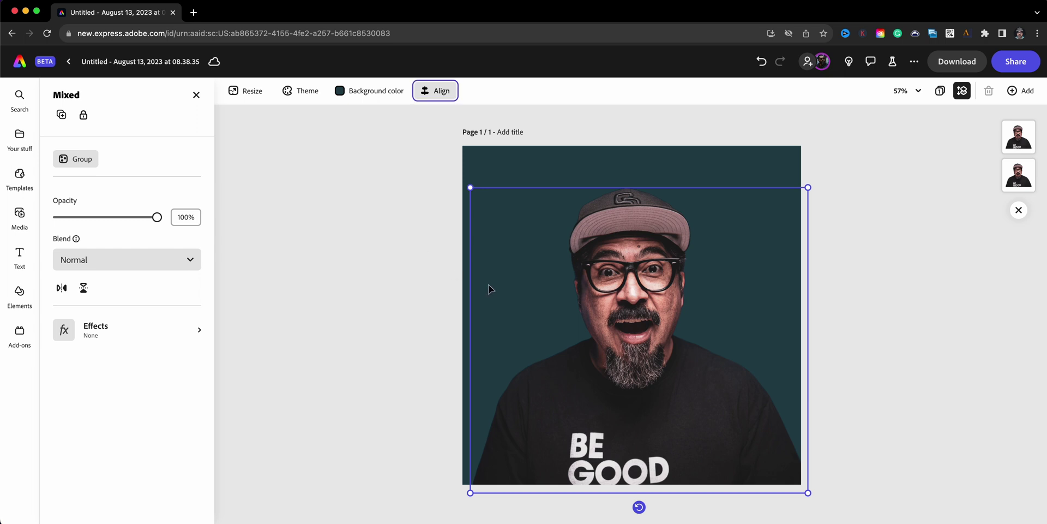
drag(427, 222, 495, 290)
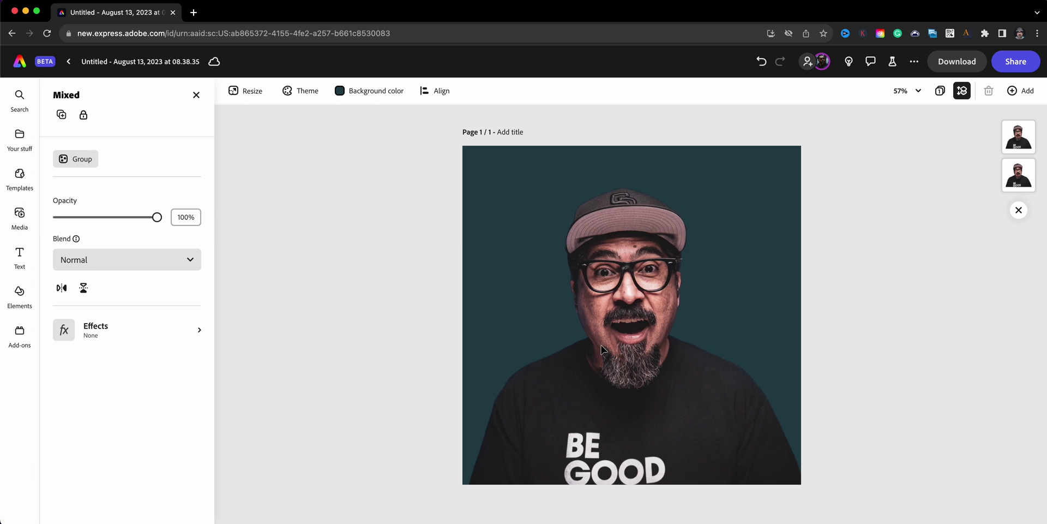
click(762, 485)
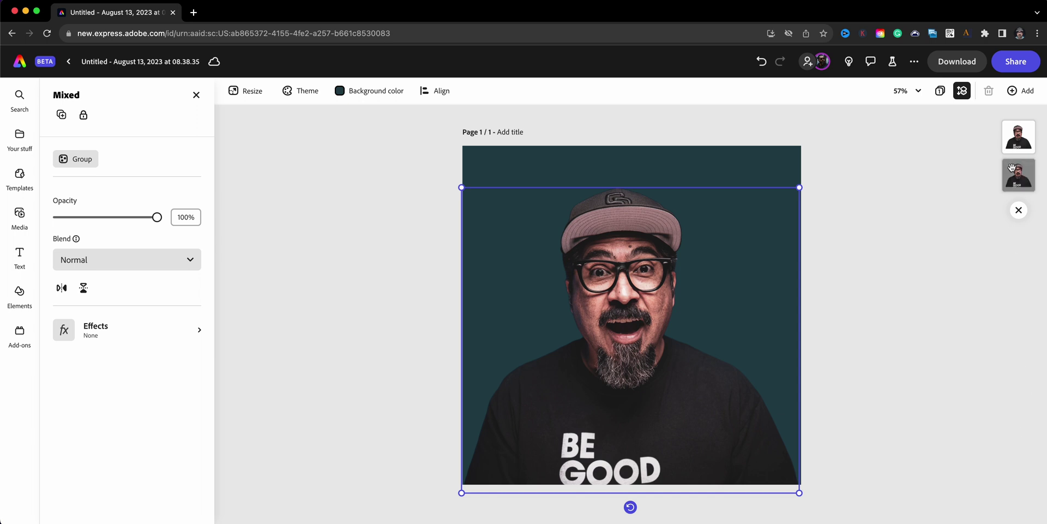
- Select the back portrait layer from the layers list and show its effect options
click(983, 184)
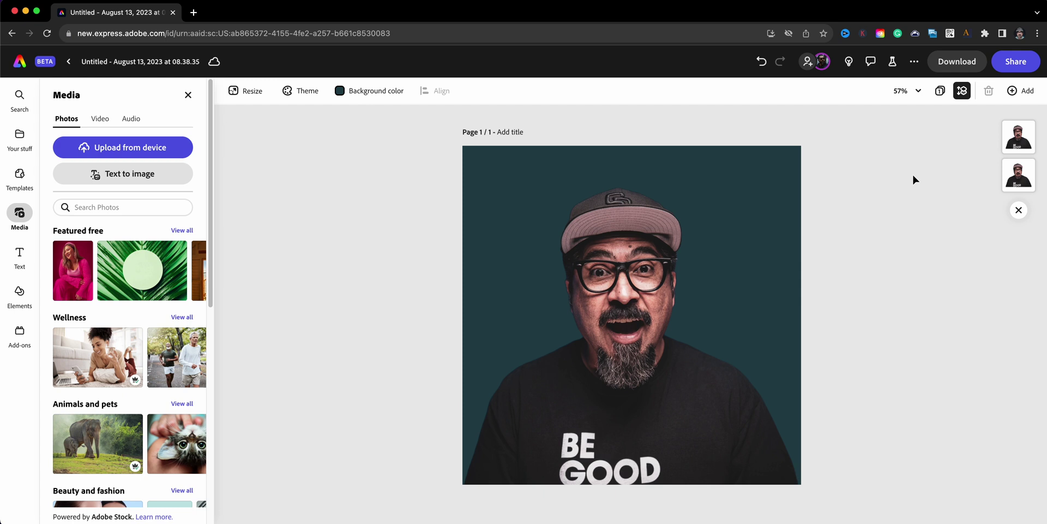
click(1012, 181)
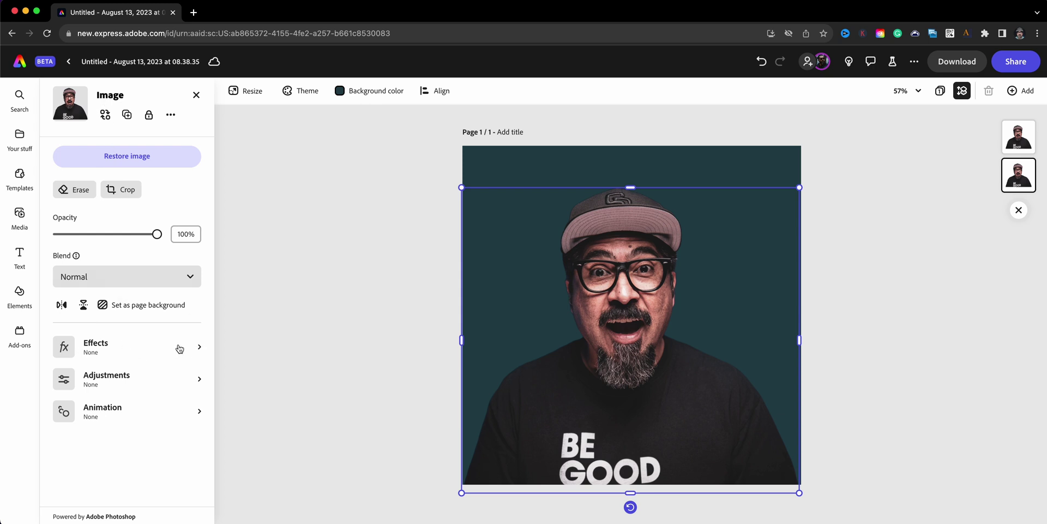
click(200, 349)
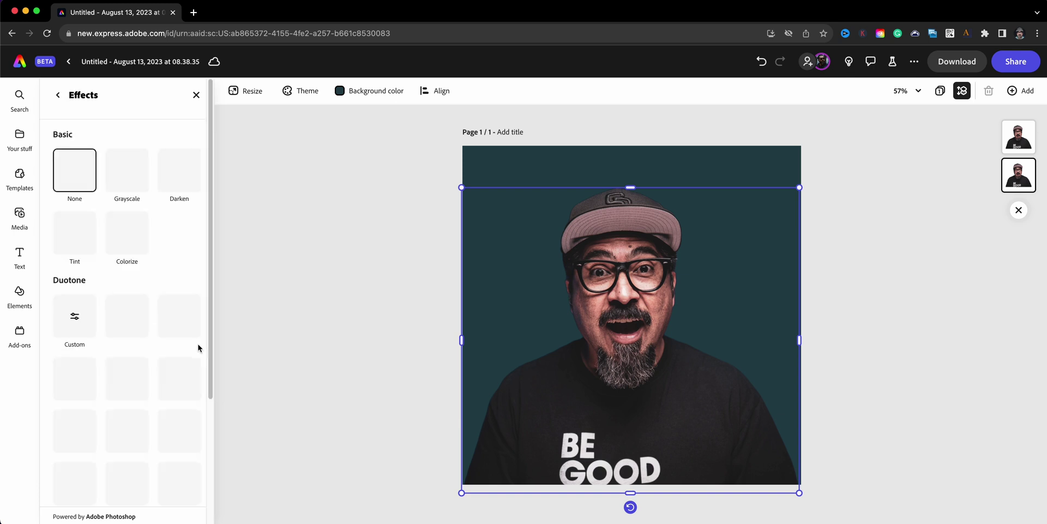
- Apply a custom duotone with both Shadows and Highlights set to white
click(74, 323)
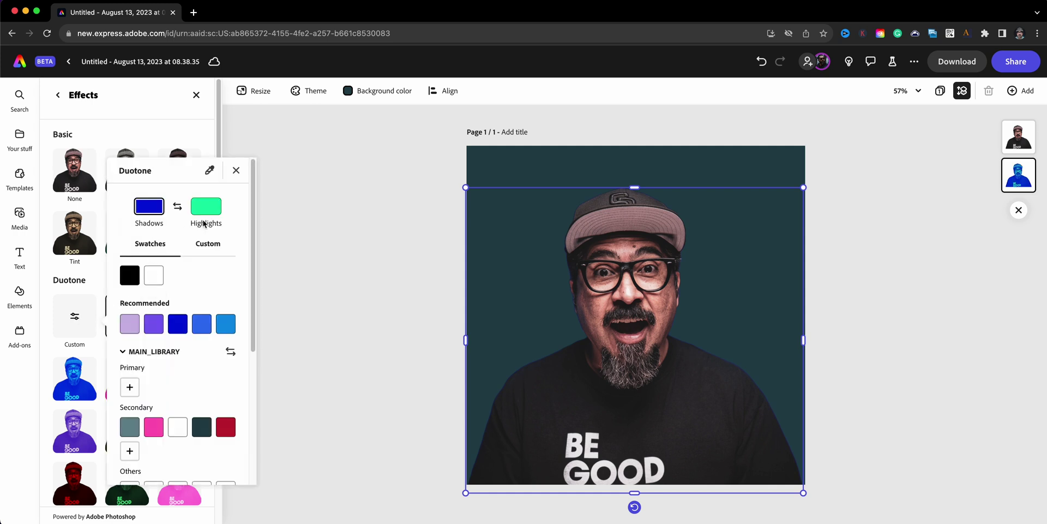
click(153, 275)
click(211, 210)
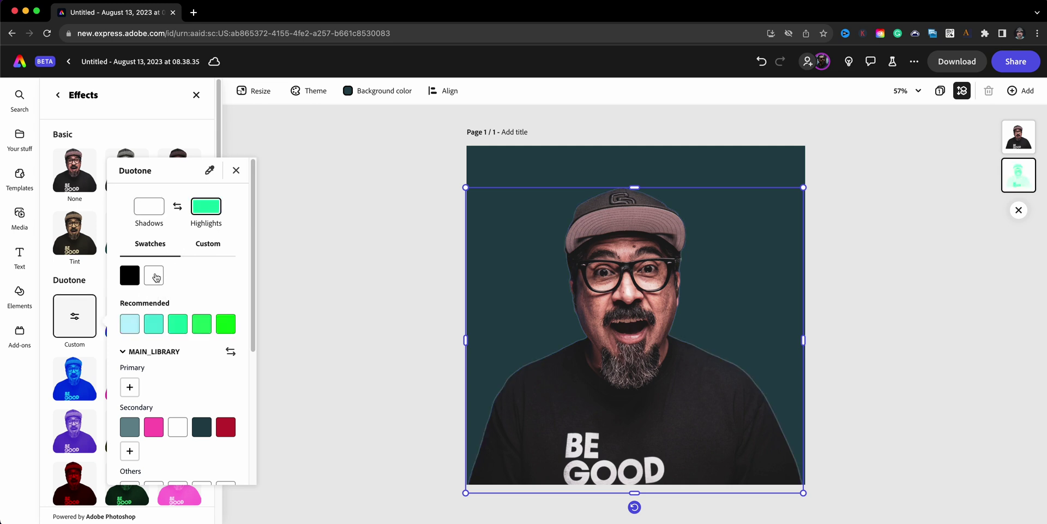
click(154, 276)
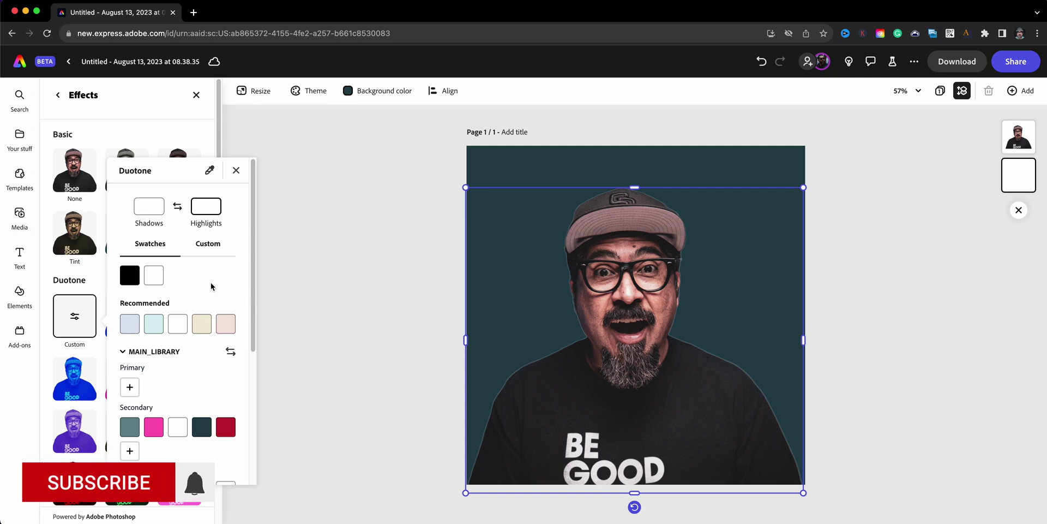
- Scale the white silhouette up from its top corners to form a thick outline around the man
click(236, 171)
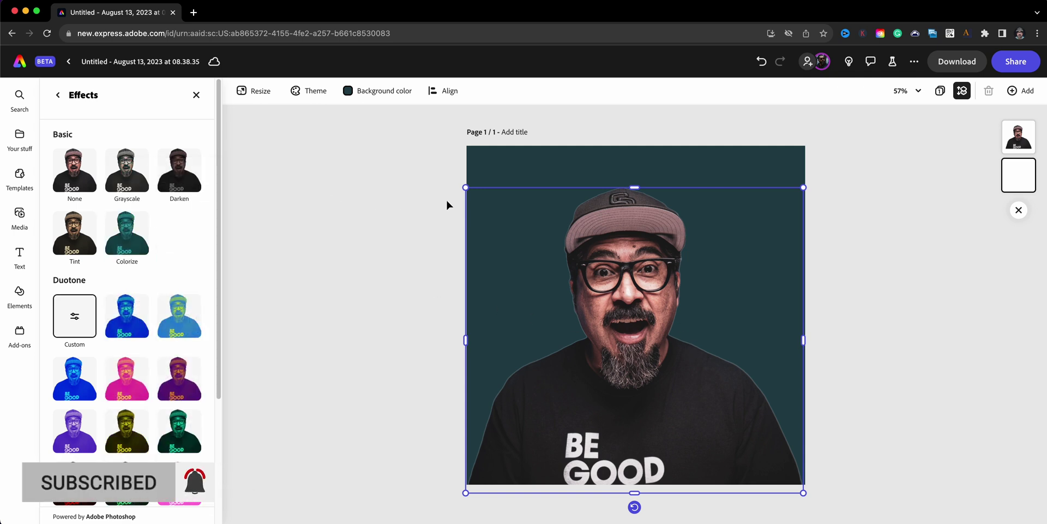
drag(466, 188, 457, 179)
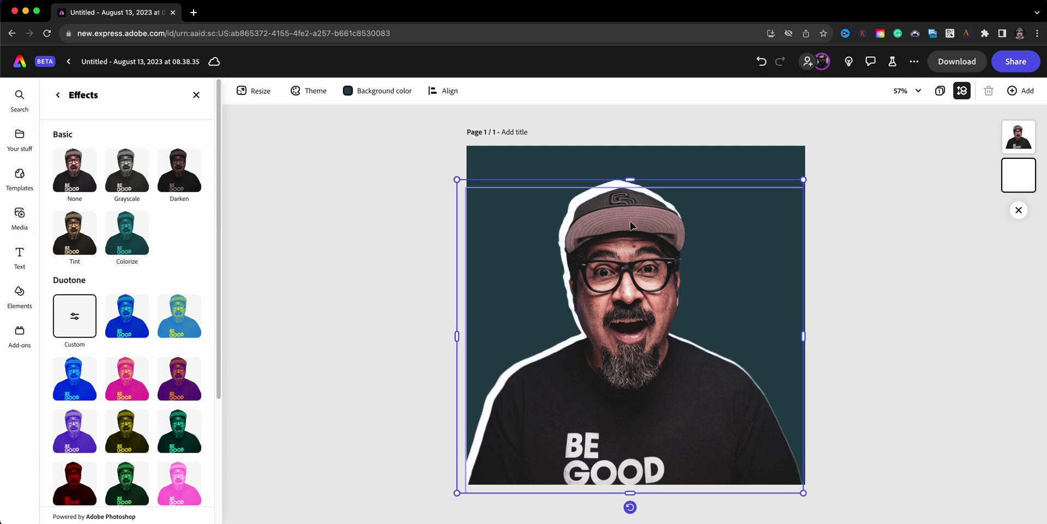
drag(804, 179, 816, 168)
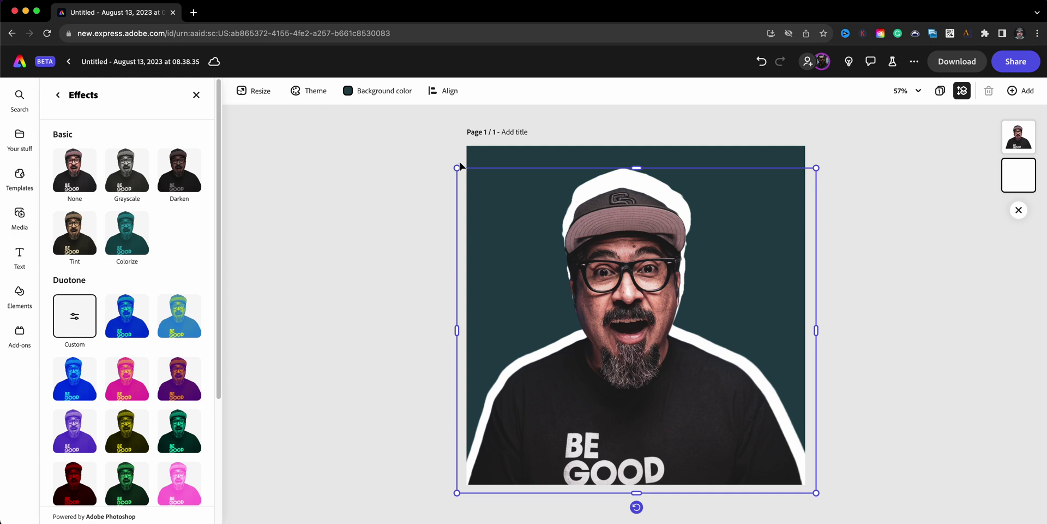
drag(460, 165, 446, 156)
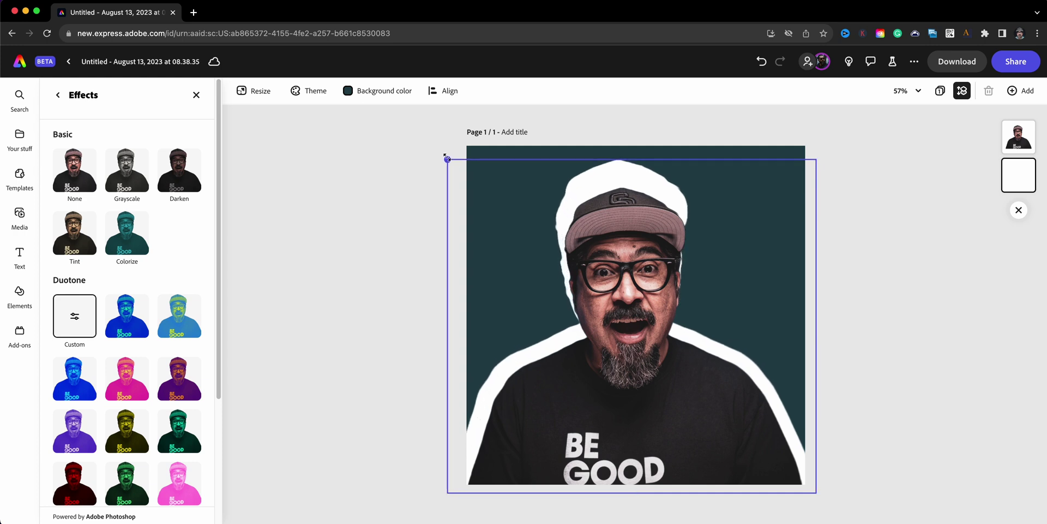
drag(446, 156, 444, 155)
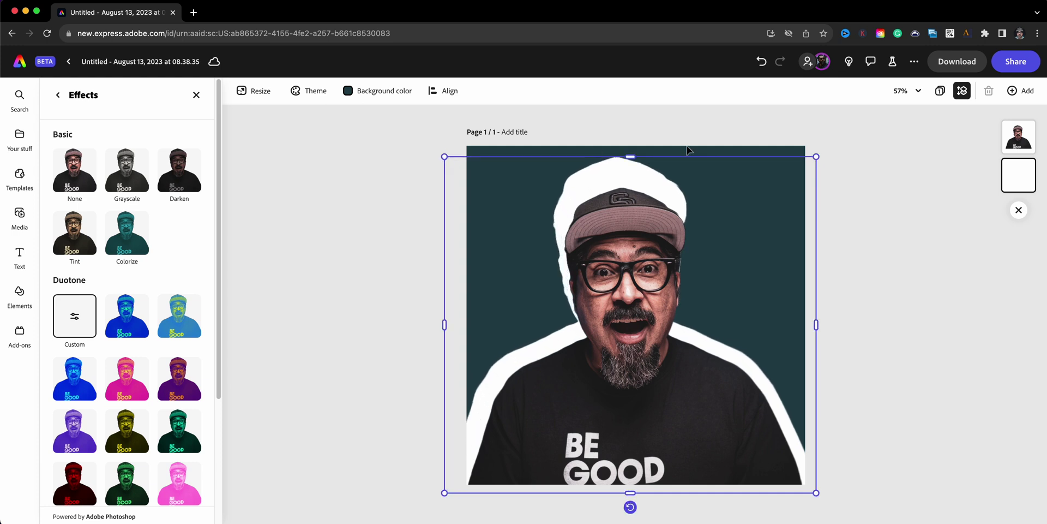
drag(815, 157, 821, 151)
click(810, 156)
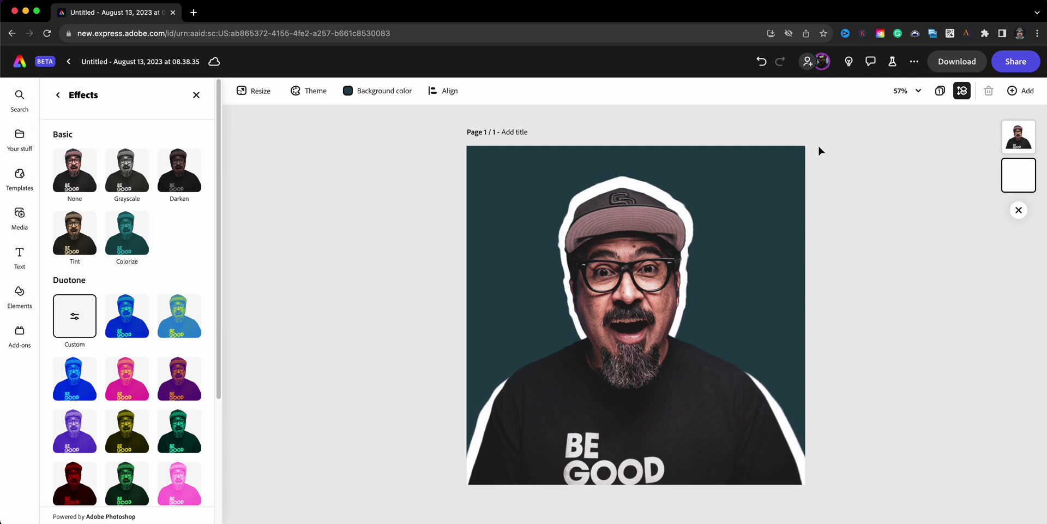
- Shrink the silhouette slightly from its top-right corner and reselect it to show its image properties
drag(824, 176, 819, 181)
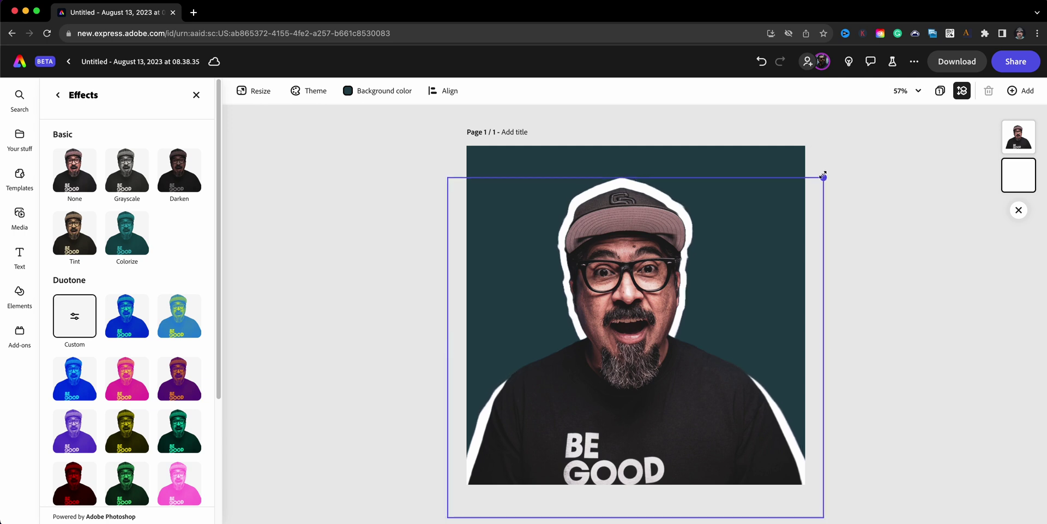
click(815, 183)
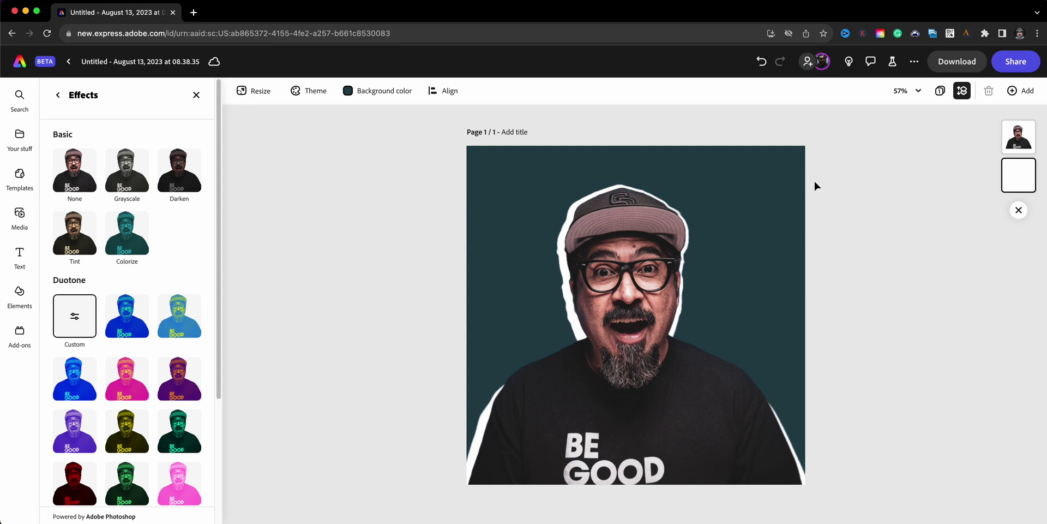
click(815, 185)
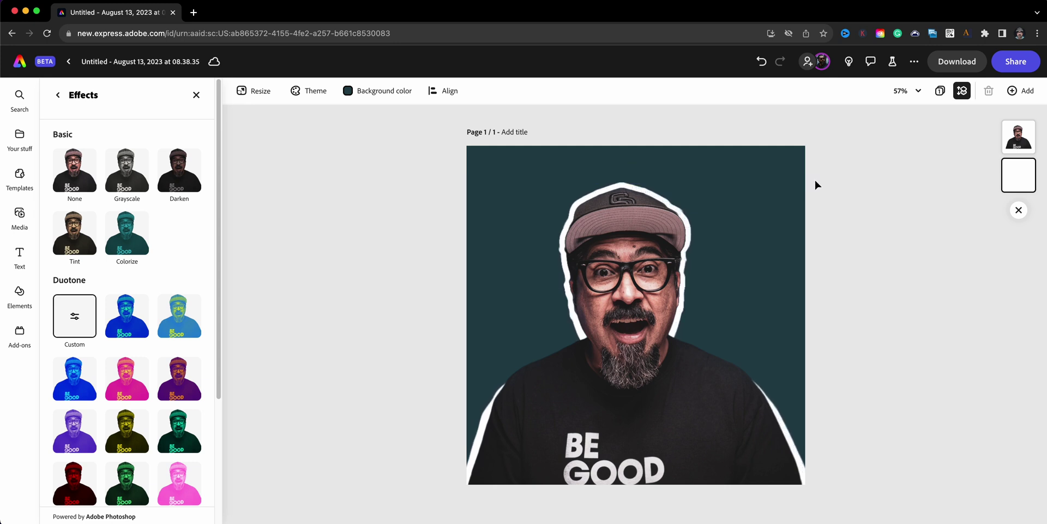
click(814, 183)
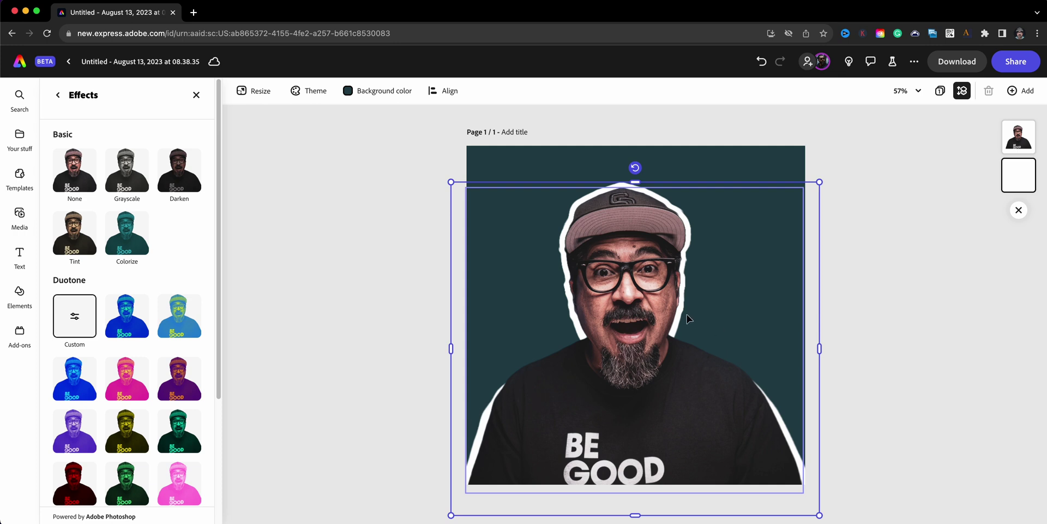
click(58, 95)
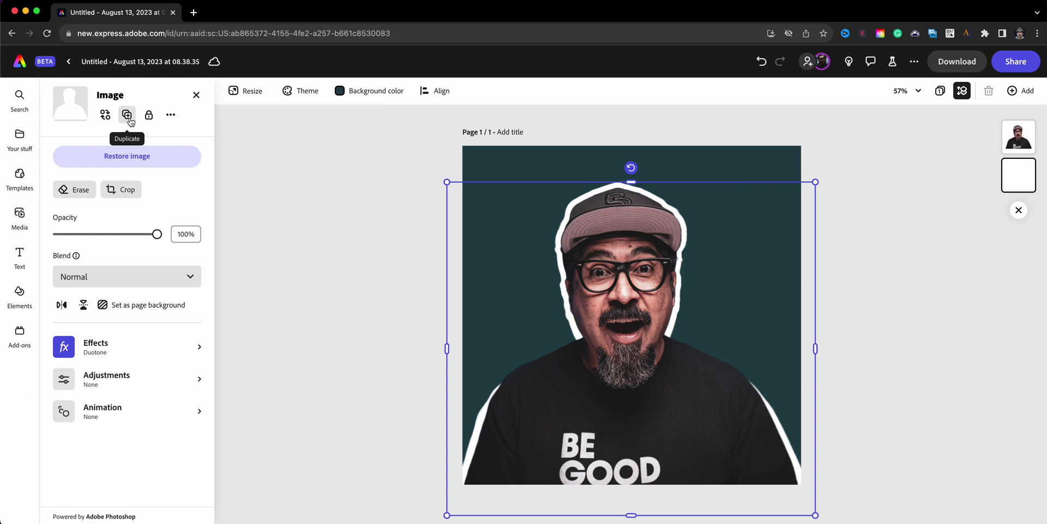
- Duplicate the white silhouette, move the copy below the face layer, and select all the layers
click(128, 117)
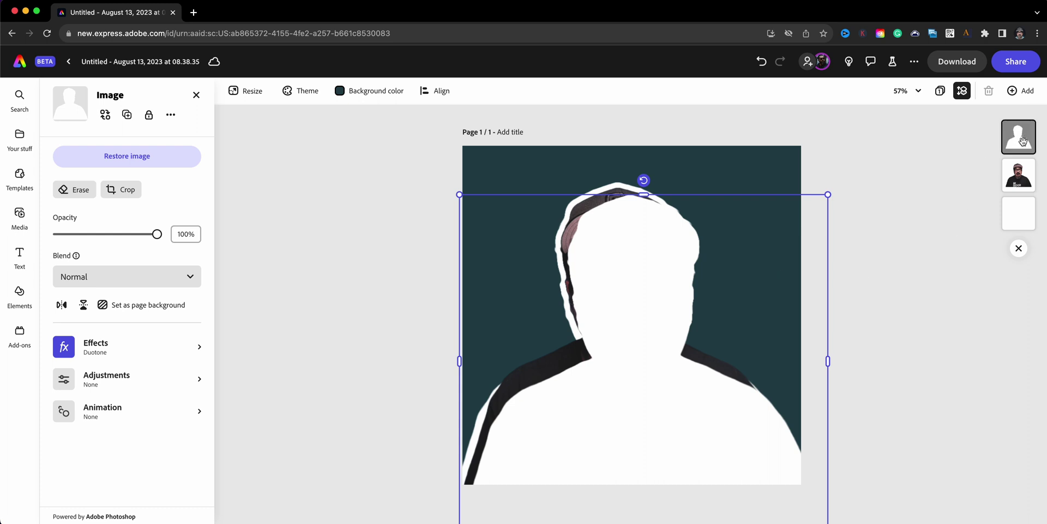
drag(1022, 141, 1021, 212)
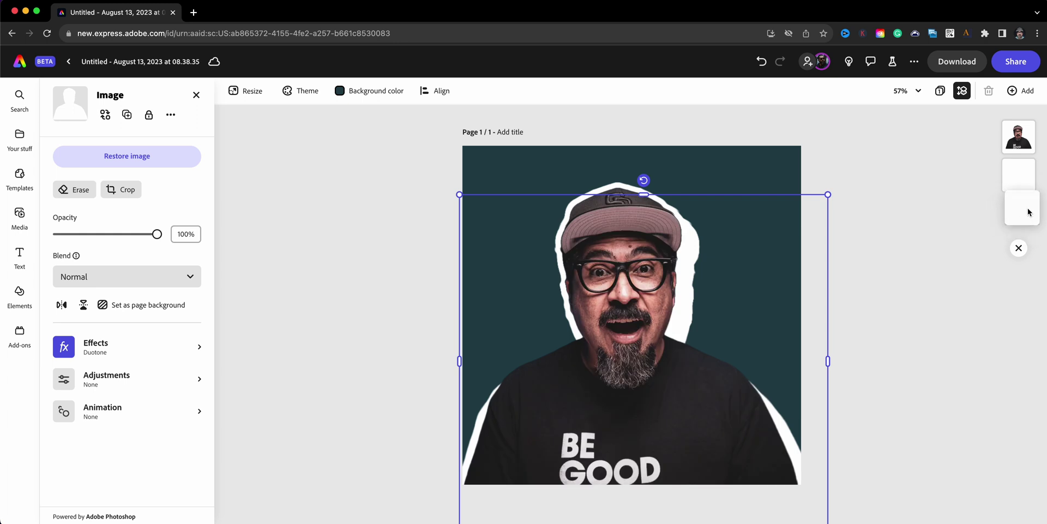
mouse_move(1022, 213)
mouse_down()
mouse_move(1024, 165)
mouse_move(1020, 221)
mouse_up()
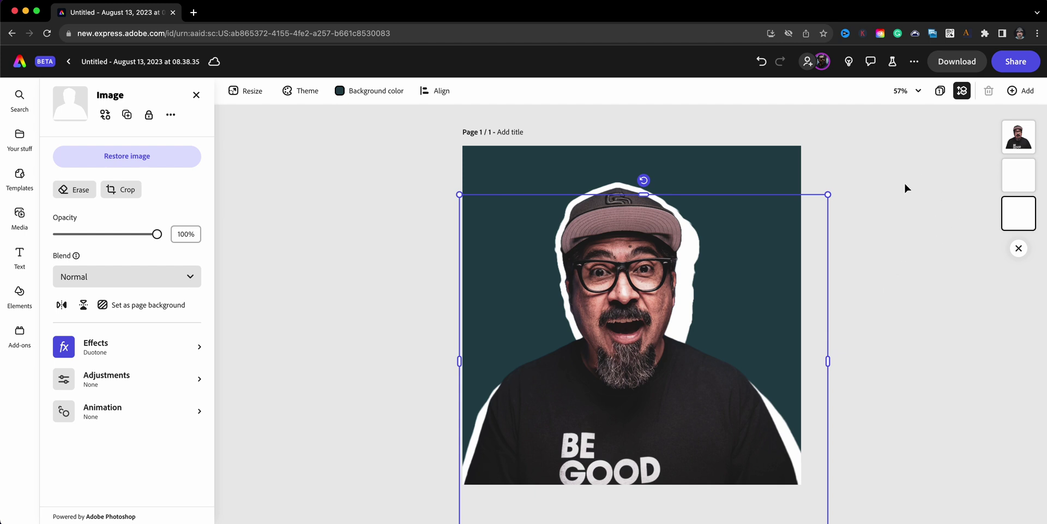
drag(902, 171, 607, 339)
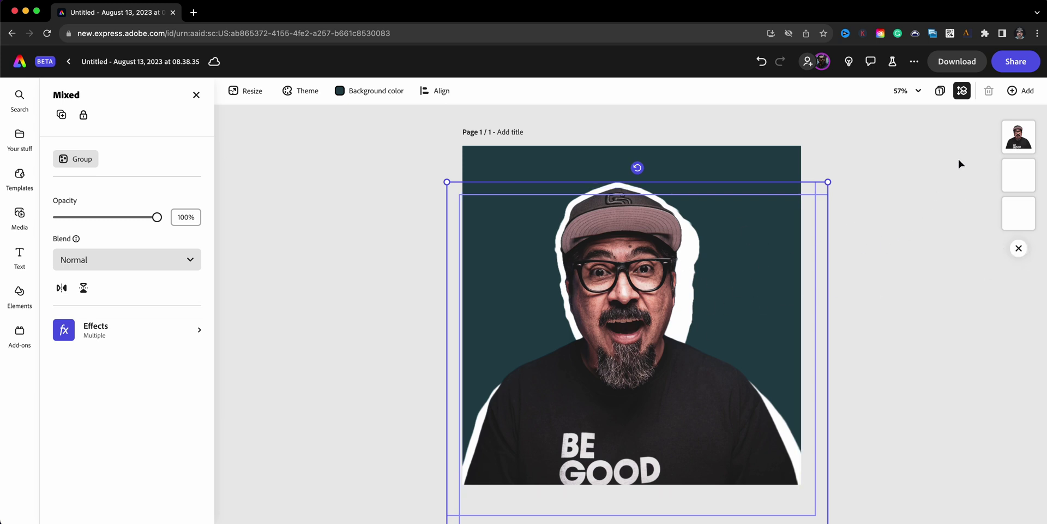
click(442, 91)
- Center the layers horizontally and vertically, undo the last alignment, and reselect the portrait with its outline
click(491, 165)
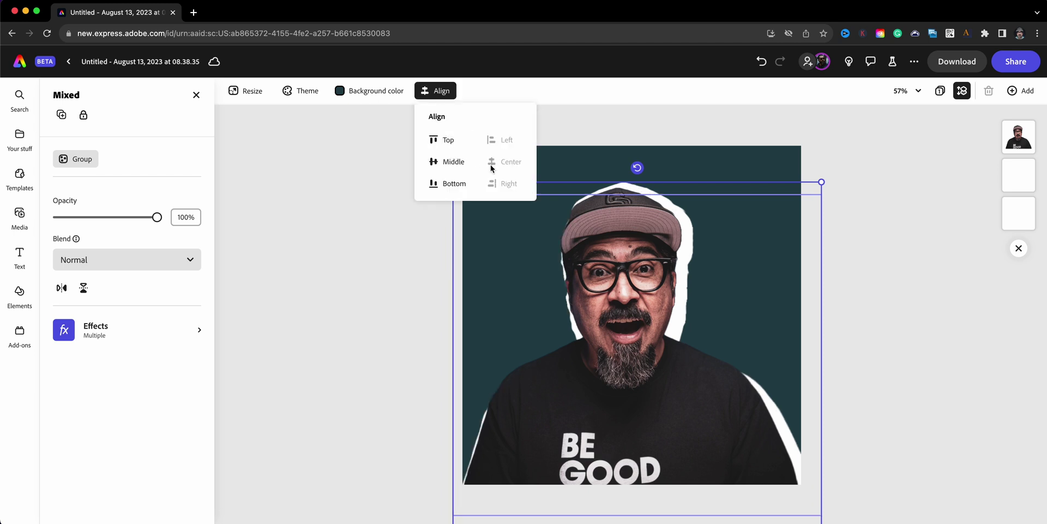
click(440, 164)
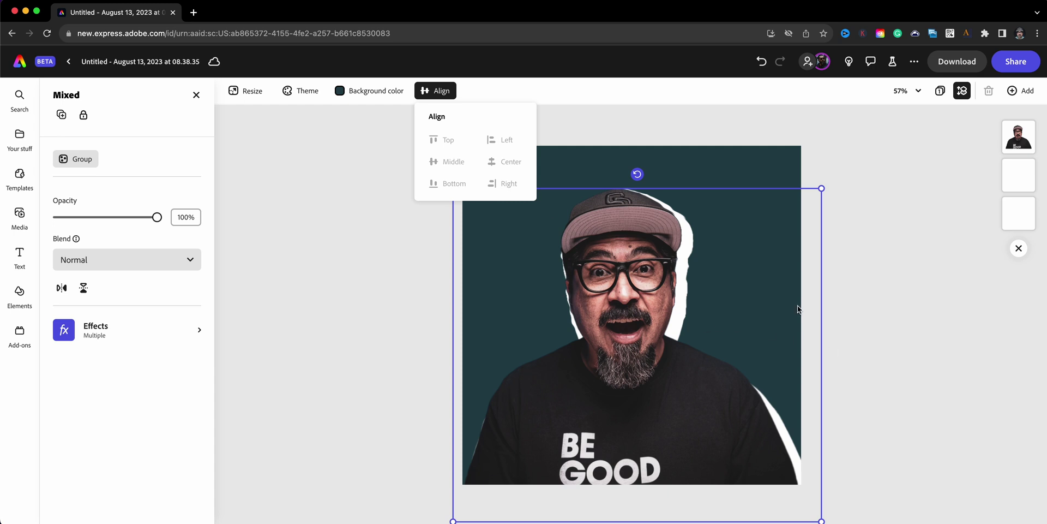
key(Escape)
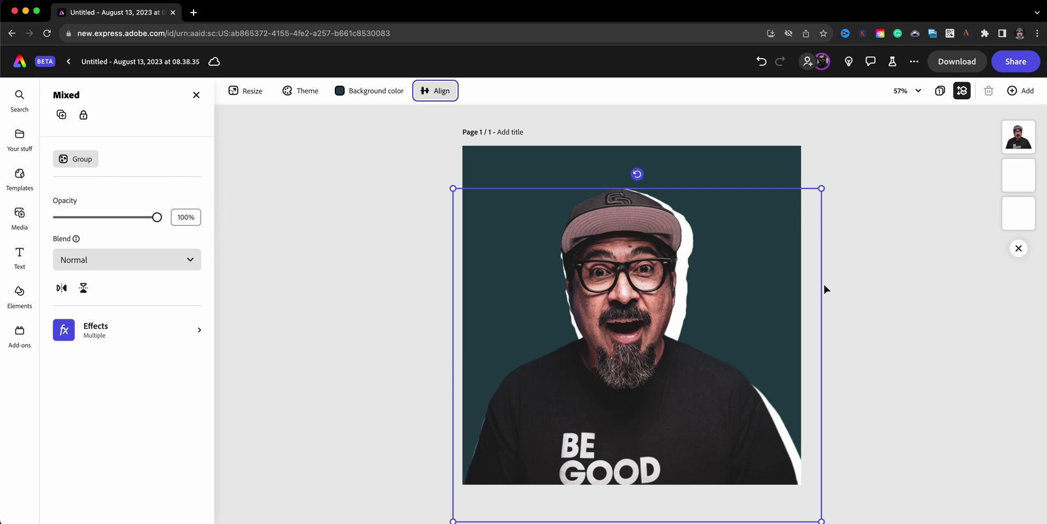
key(super+z)
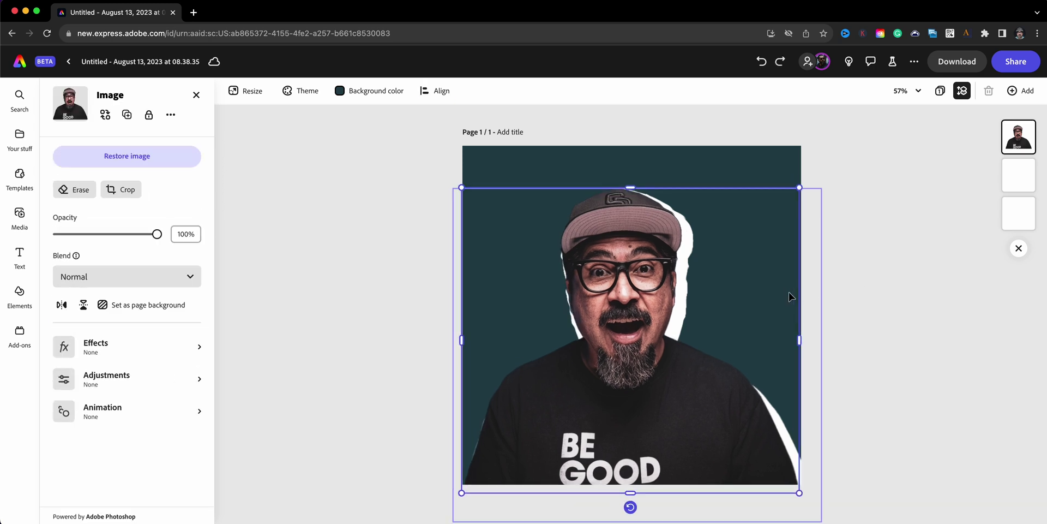
drag(880, 187, 633, 358)
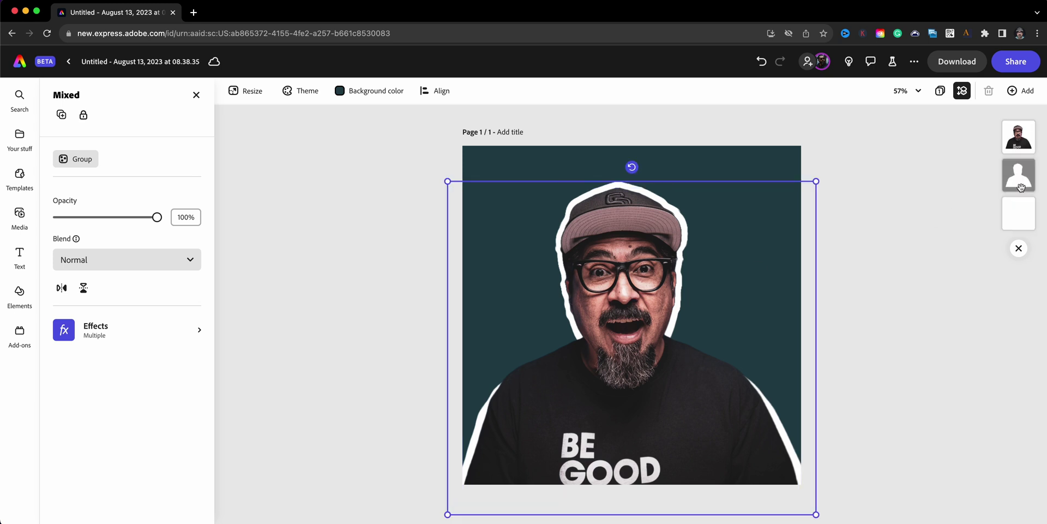
click(978, 202)
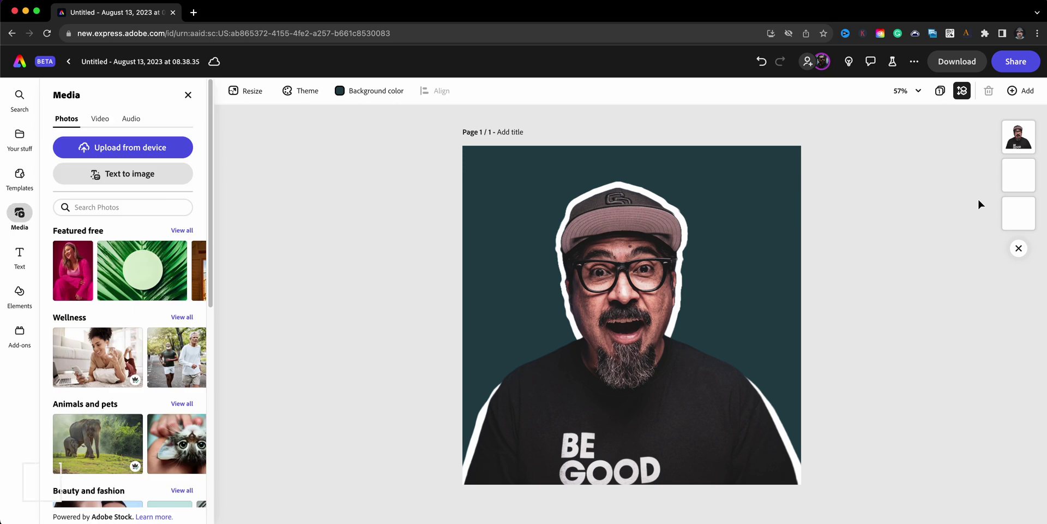
- Crop the first white outline layer's bottom edge up to just below the face
click(1017, 180)
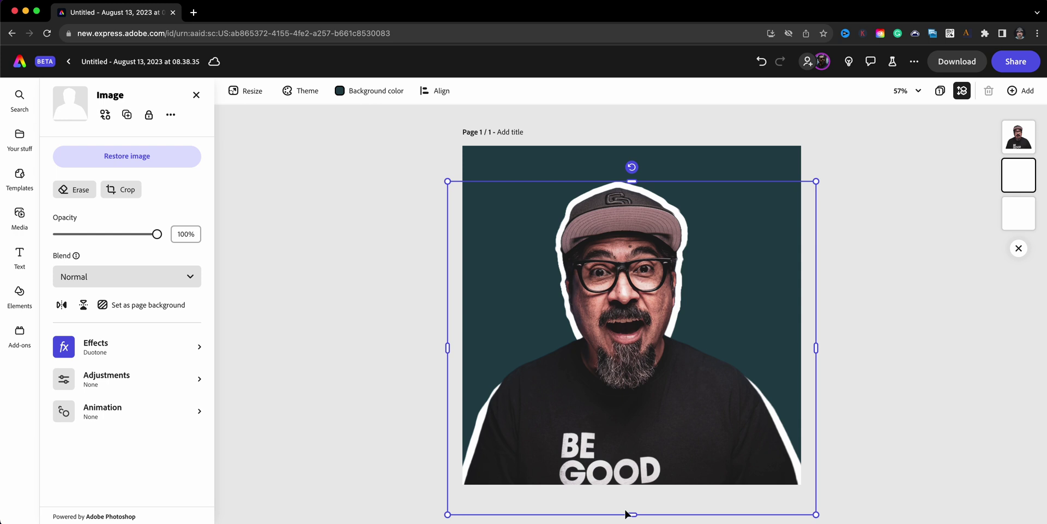
drag(629, 512, 655, 343)
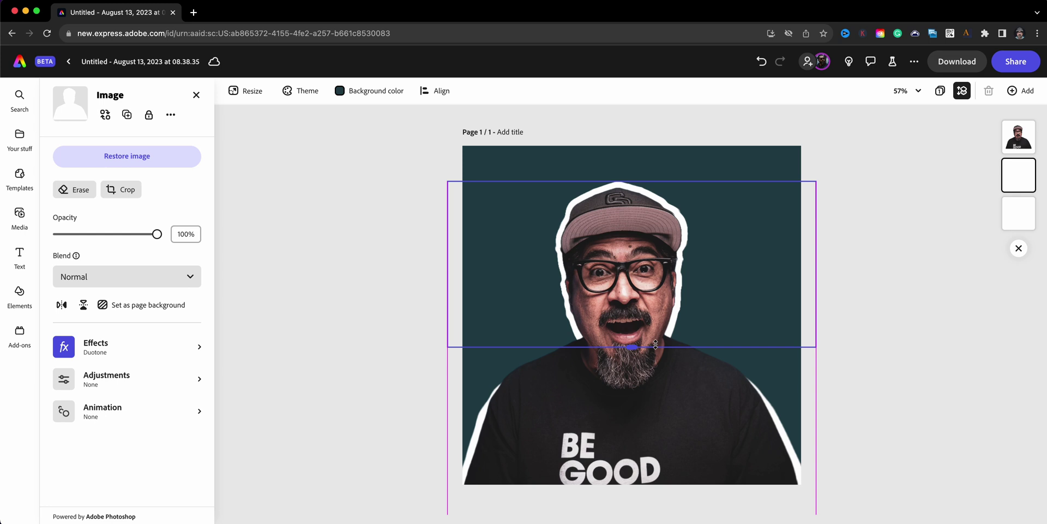
drag(655, 344, 657, 347)
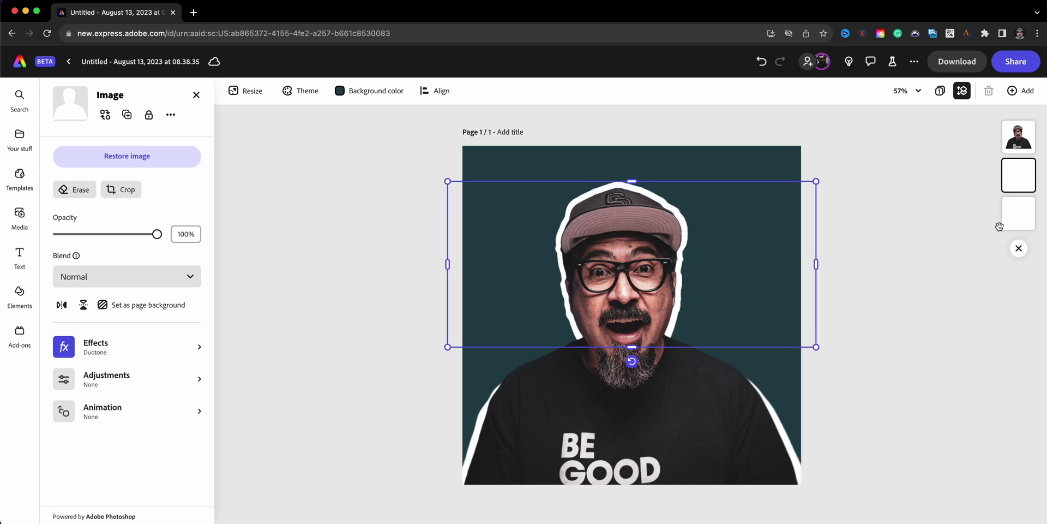
- Crop the second white outline layer's top edge down to the shoulders
click(1015, 220)
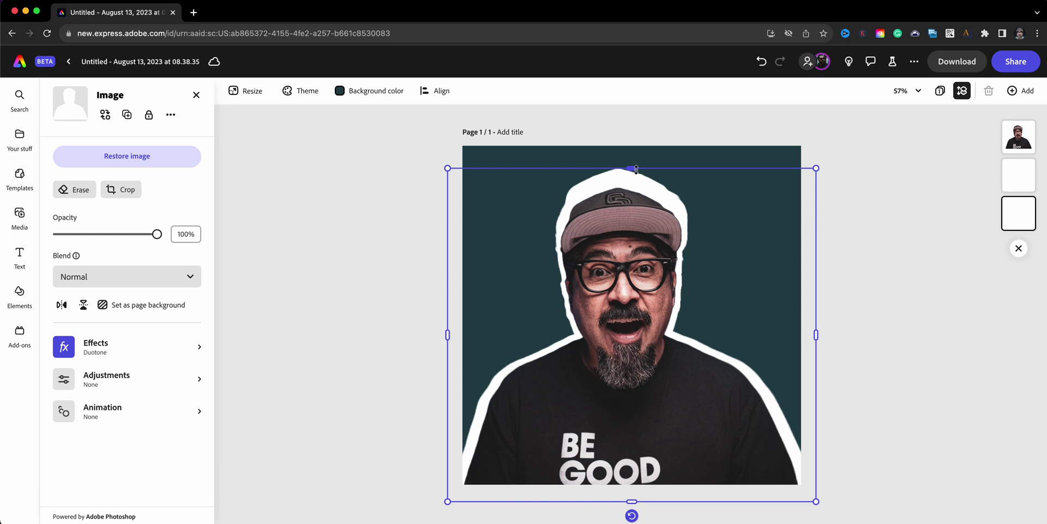
mouse_move(636, 169)
mouse_down()
mouse_move(673, 349)
mouse_move(681, 333)
mouse_up()
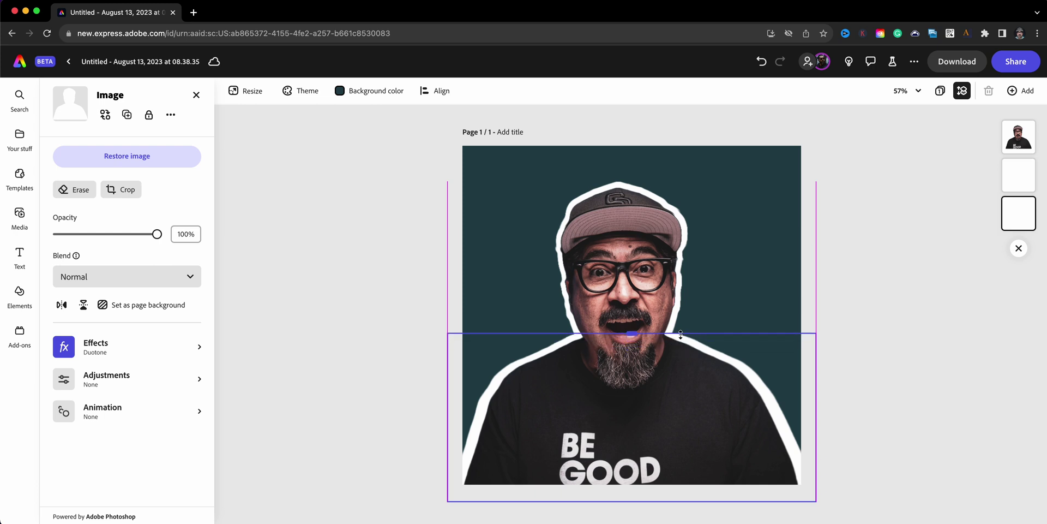
click(892, 268)
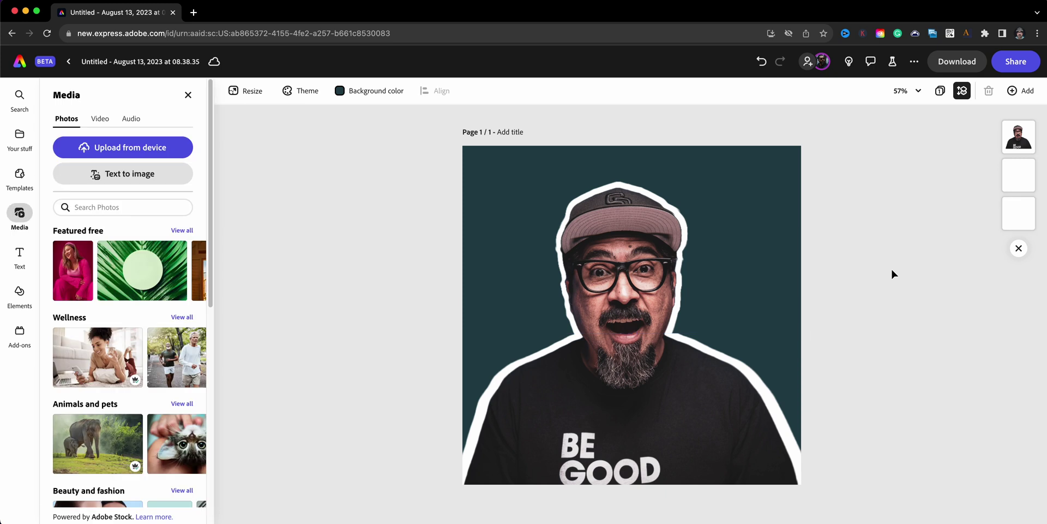
- Pull the lower white outline piece's top corners slightly inward to hug the shoulders
click(1019, 213)
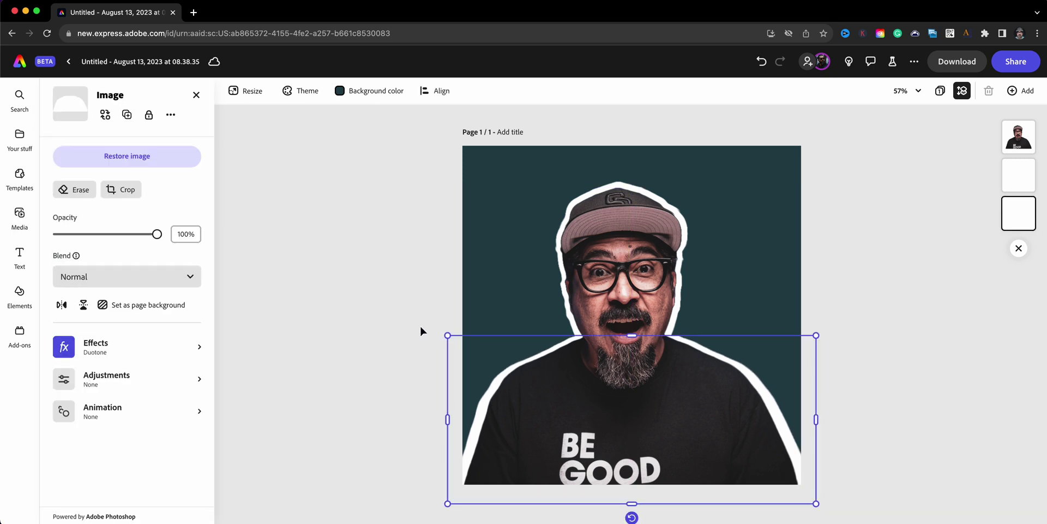
drag(447, 336, 451, 335)
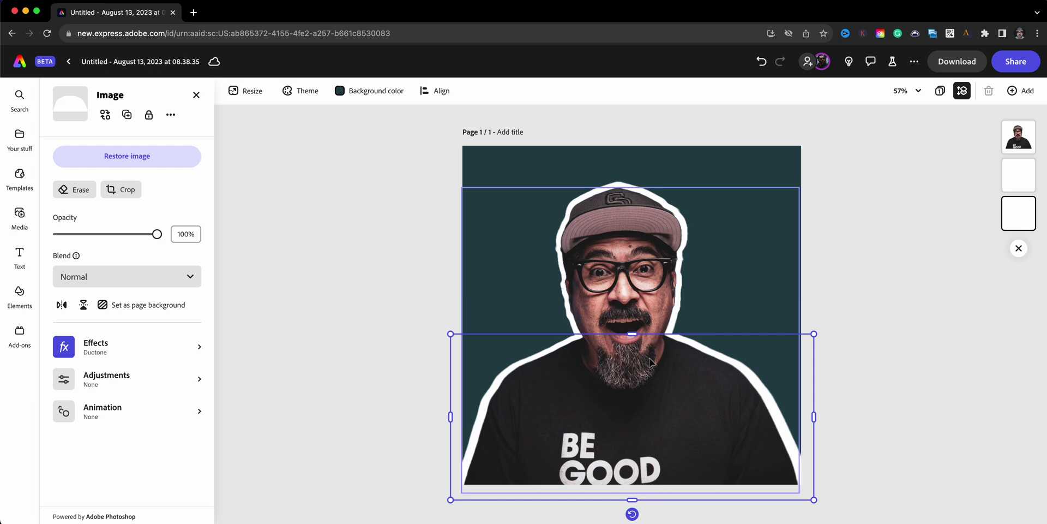
drag(812, 334, 809, 335)
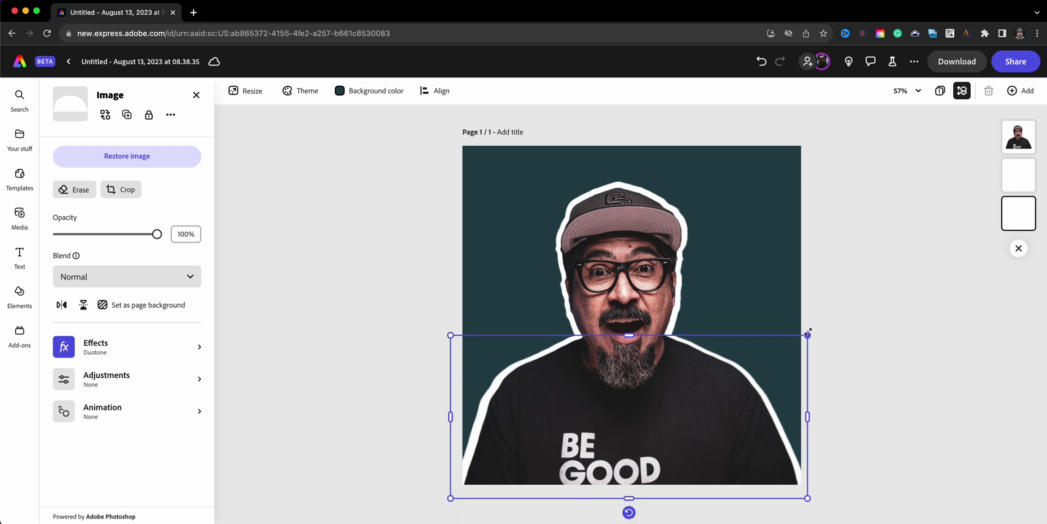
drag(811, 333, 807, 330)
click(832, 328)
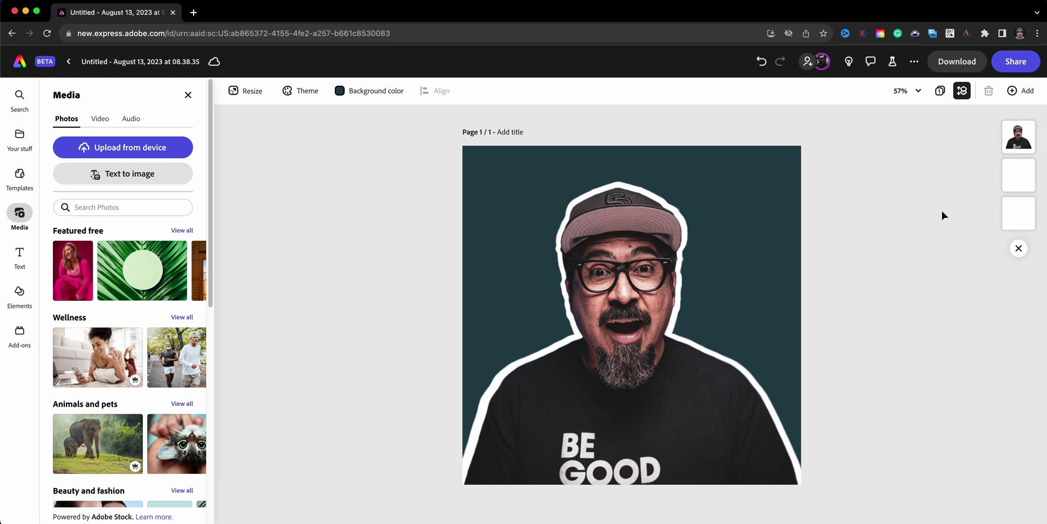
- Group the portrait with both white outline pieces and nudge the group lower
drag(884, 240, 575, 413)
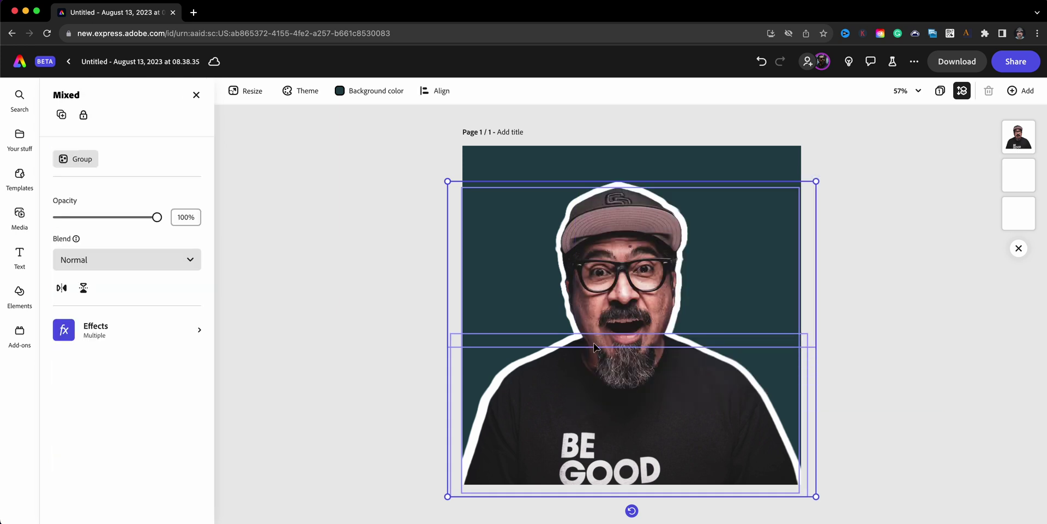
click(75, 159)
drag(620, 312, 608, 328)
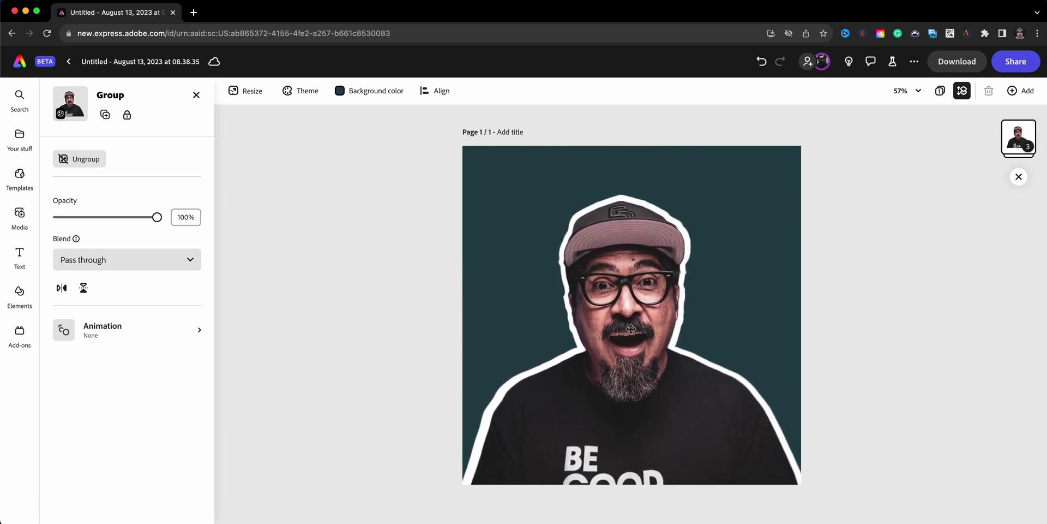
drag(608, 327, 635, 326)
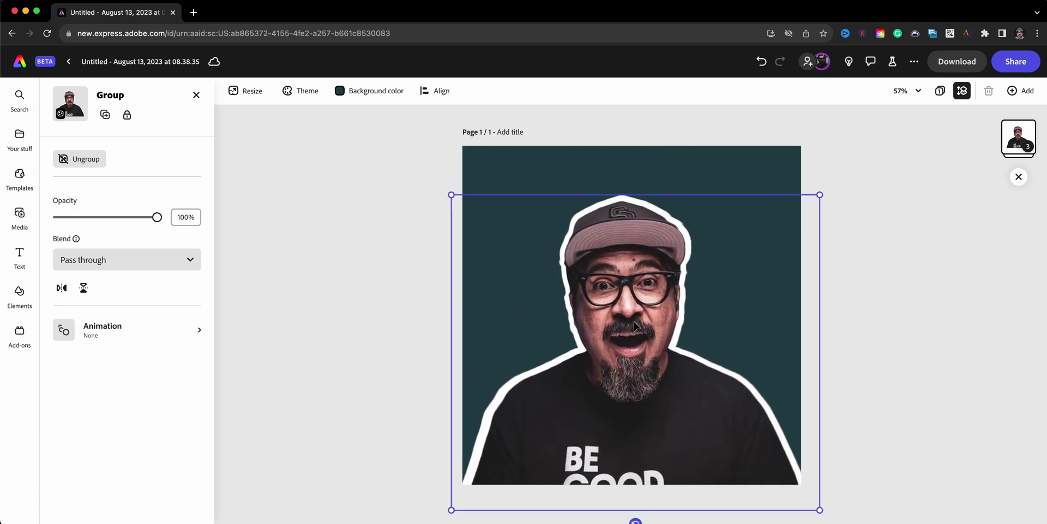
click(360, 229)
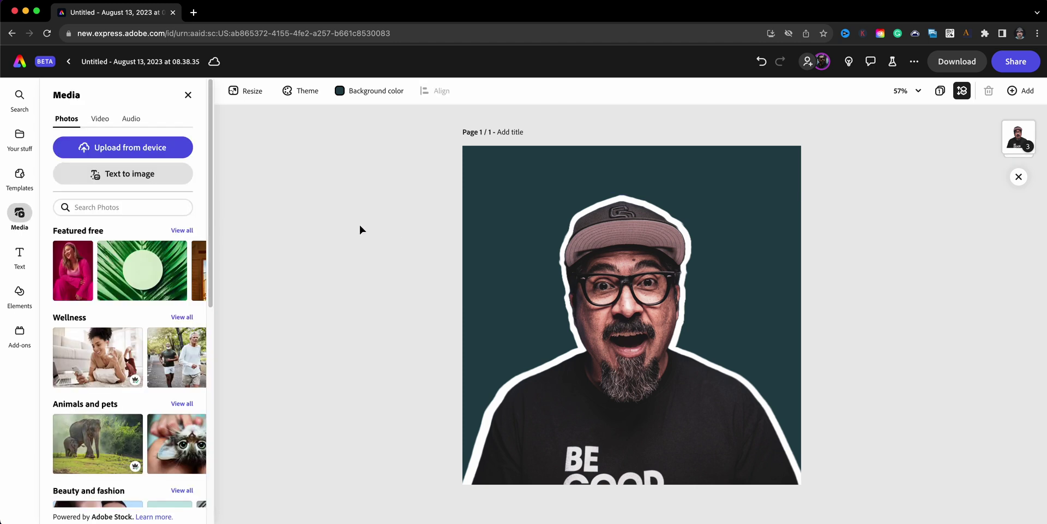
- Make the page background transparent and download the design as a transparent PNG
click(359, 93)
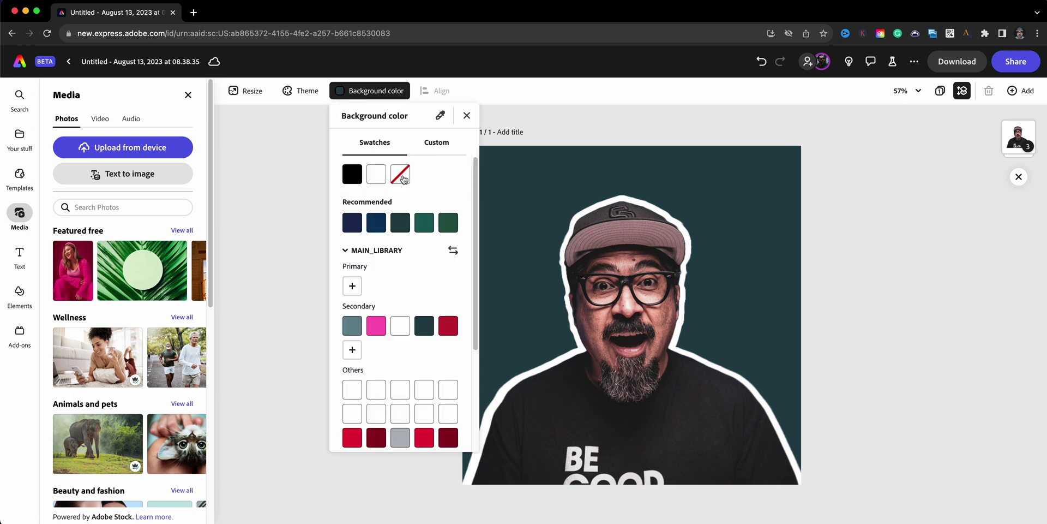
click(403, 176)
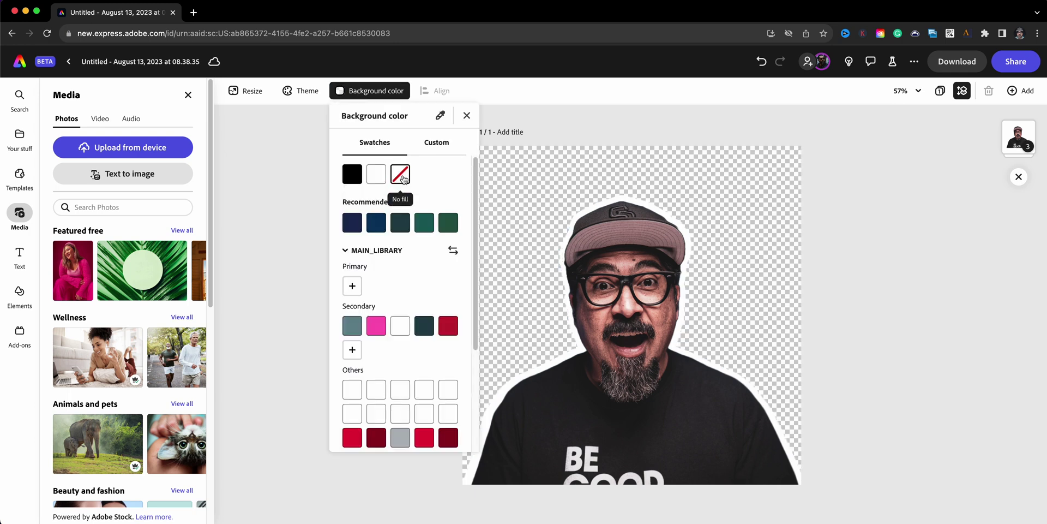
click(812, 187)
click(957, 61)
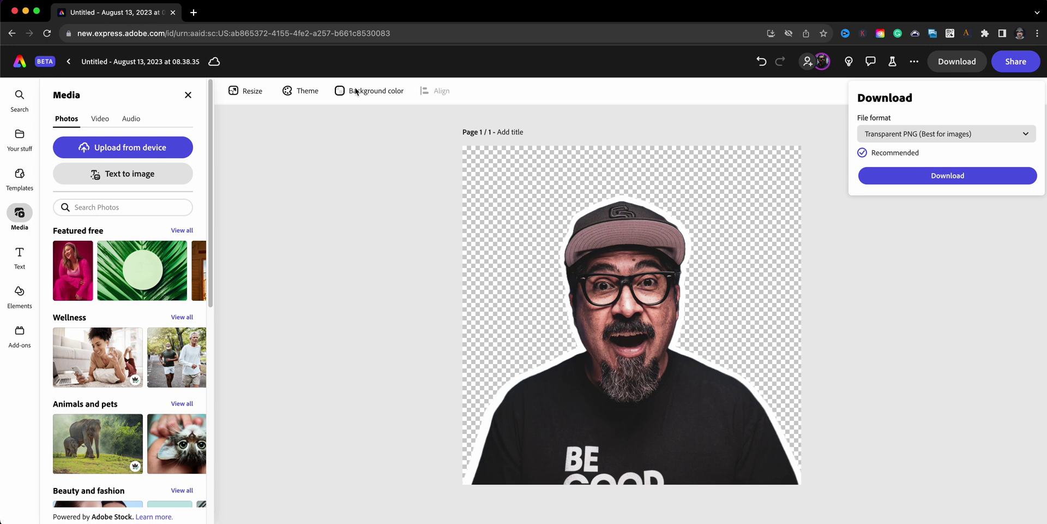
click(916, 180)
- Set the page background back to the dark teal swatch
click(362, 94)
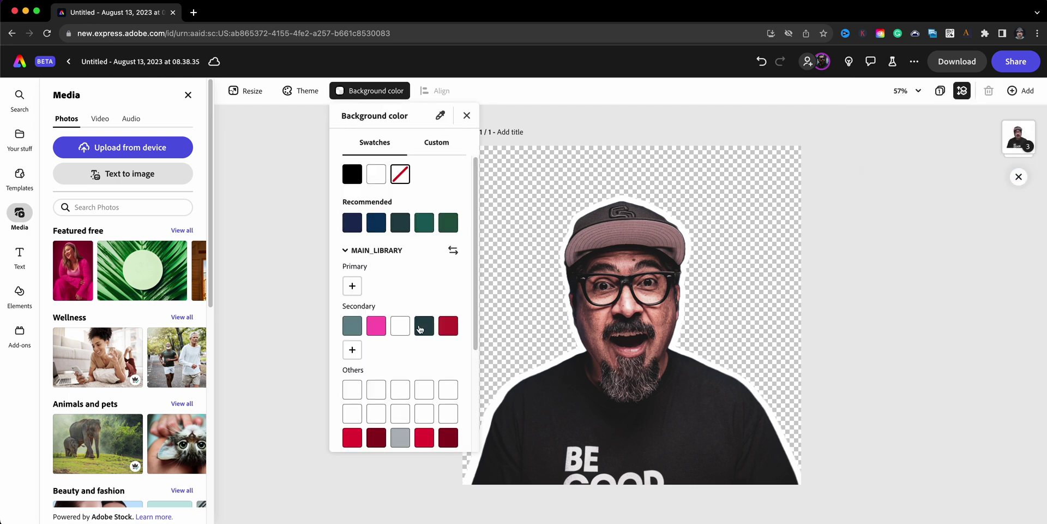
click(420, 328)
click(861, 215)
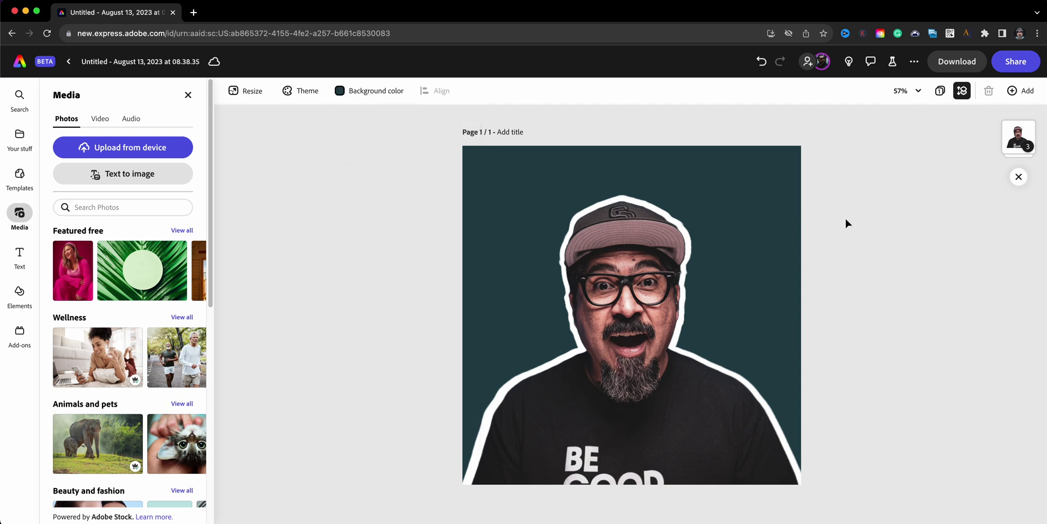